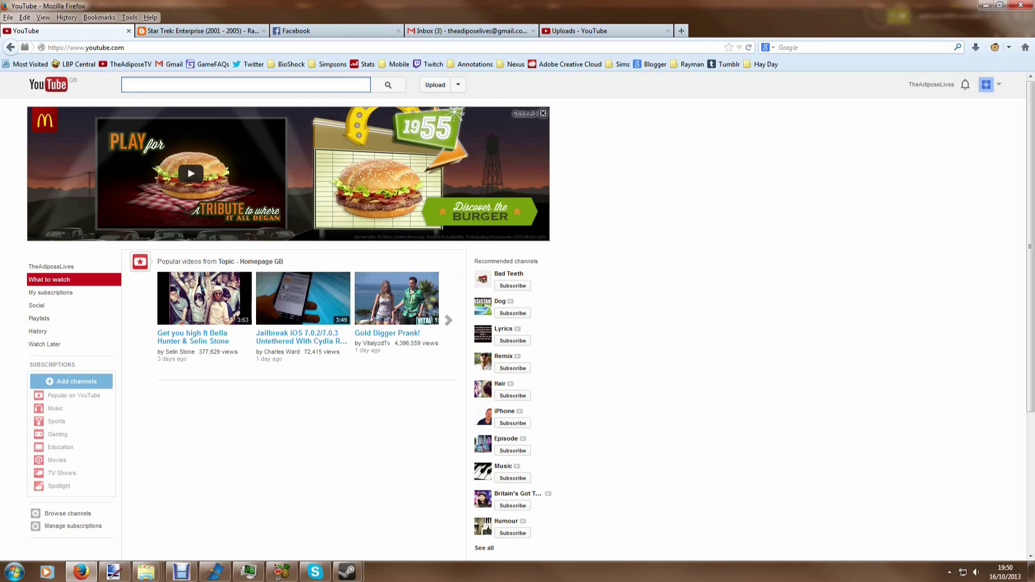
Step: From YouTube's Upload menu, go to the upload page and start a new photo slideshow
click(459, 85)
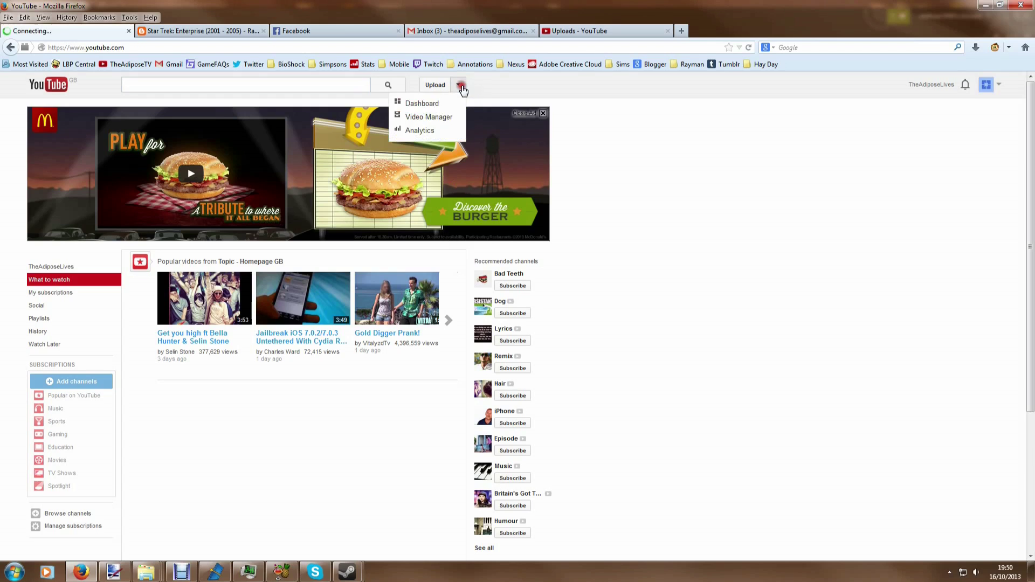
click(444, 87)
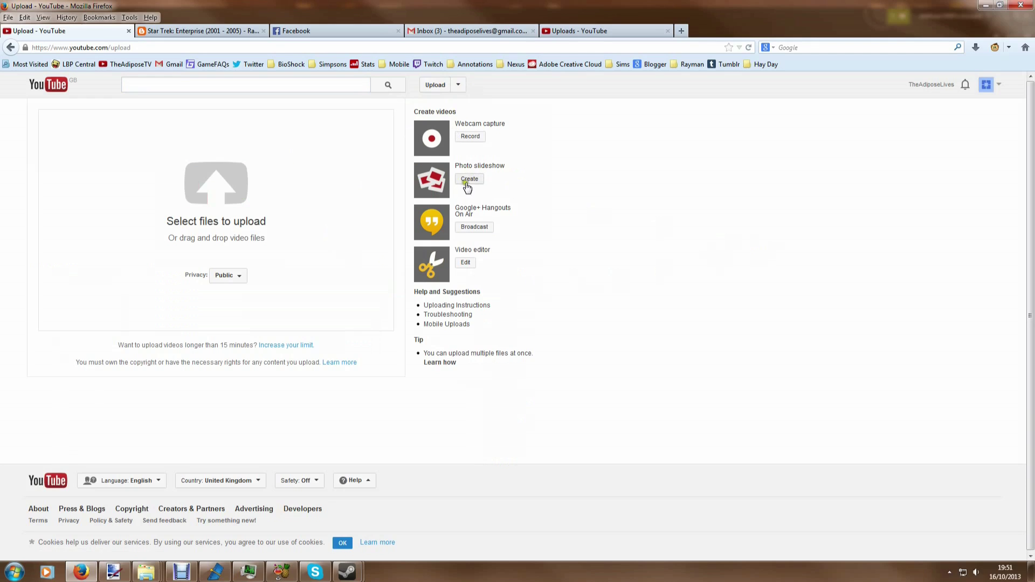
click(469, 181)
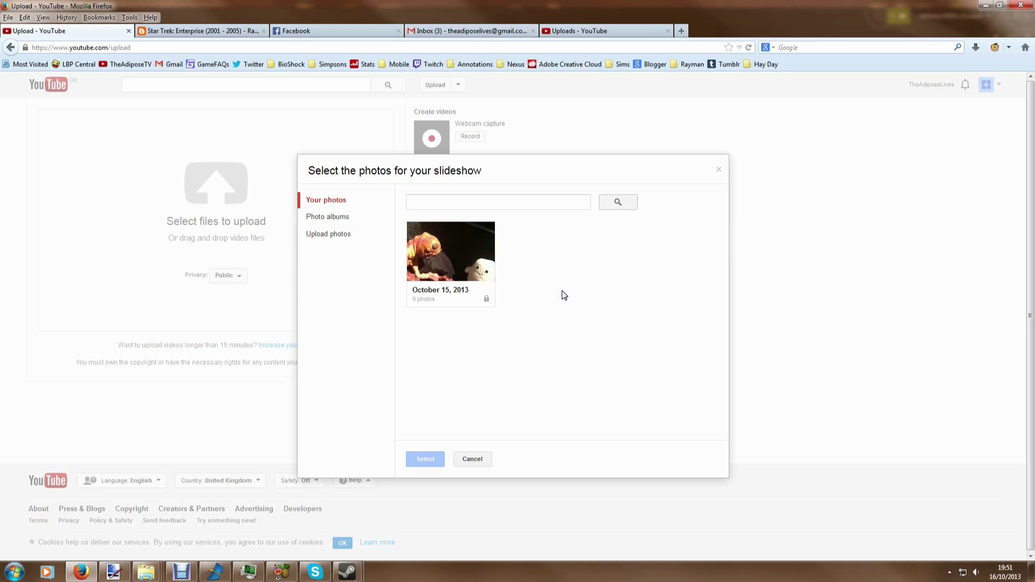
Step: Add the whole October 15, 2013 album of 9 photos to the slideshow
click(471, 249)
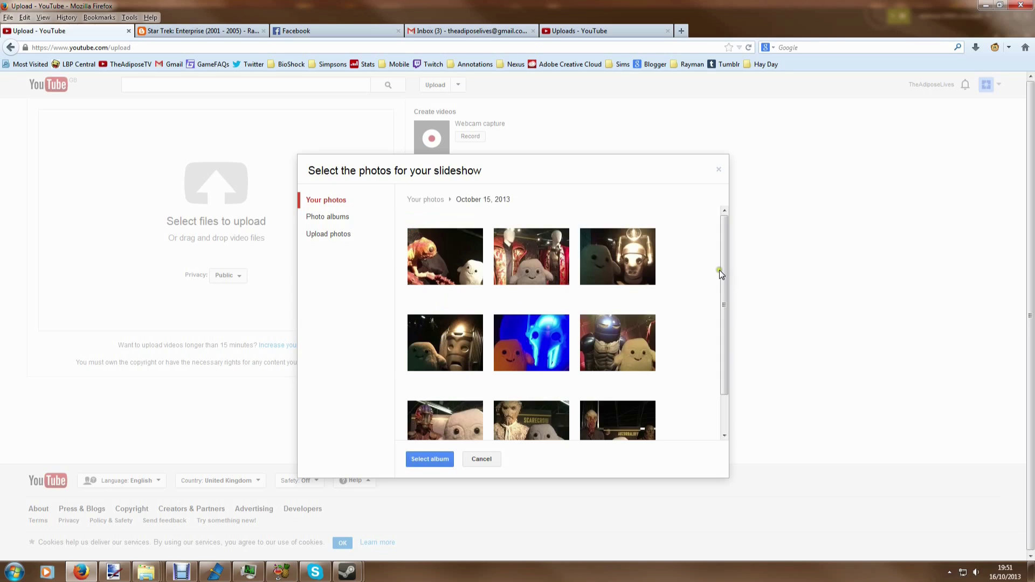
mouse_move(717, 274)
mouse_down()
mouse_move(726, 329)
mouse_move(725, 272)
mouse_move(718, 327)
mouse_up()
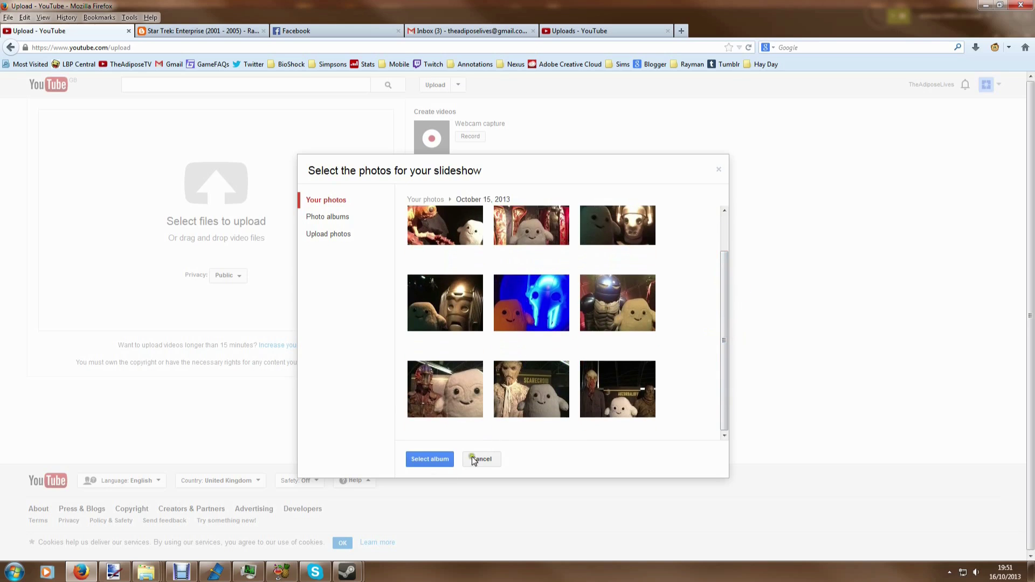
click(438, 458)
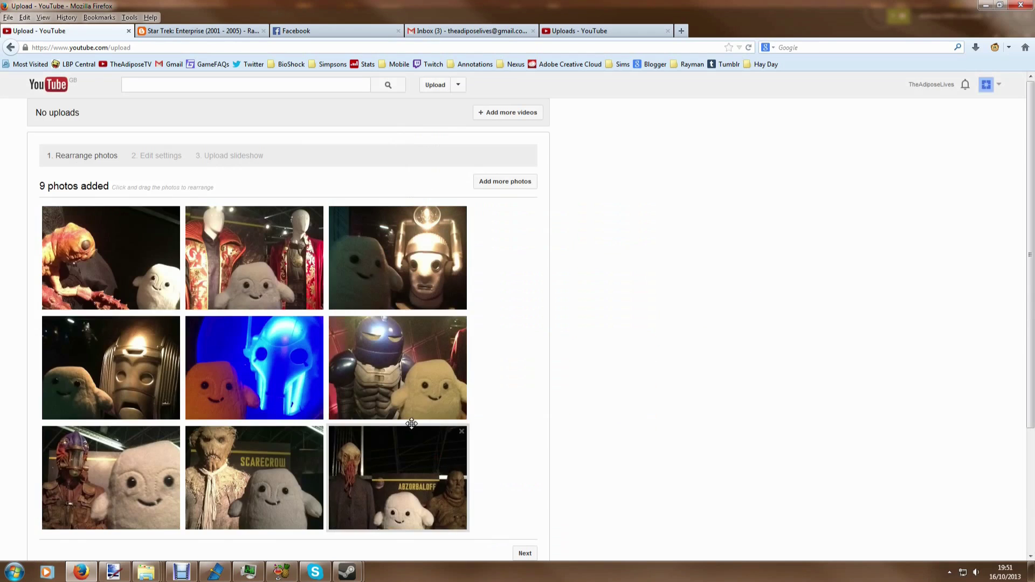
scroll(561, 334, down, 4)
scroll(560, 334, down, 1)
scroll(342, 270, up, 5)
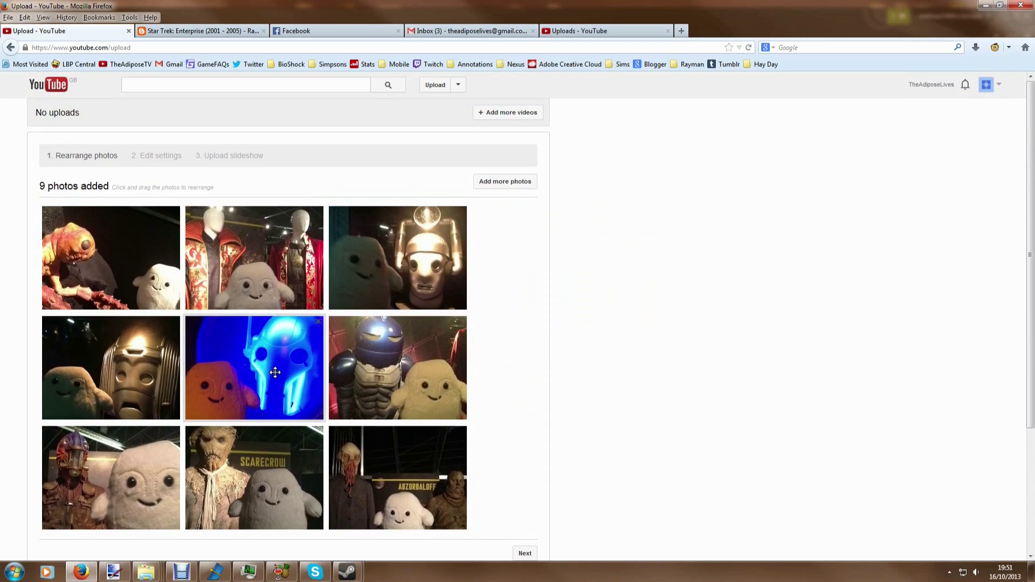
Step: Reorder the photos so Scarecrow is third and Abzorbaloff is sixth
mouse_move(131, 265)
mouse_down()
mouse_move(161, 307)
mouse_move(146, 273)
mouse_up()
scroll(255, 388, down, 1)
drag(217, 478, 378, 258)
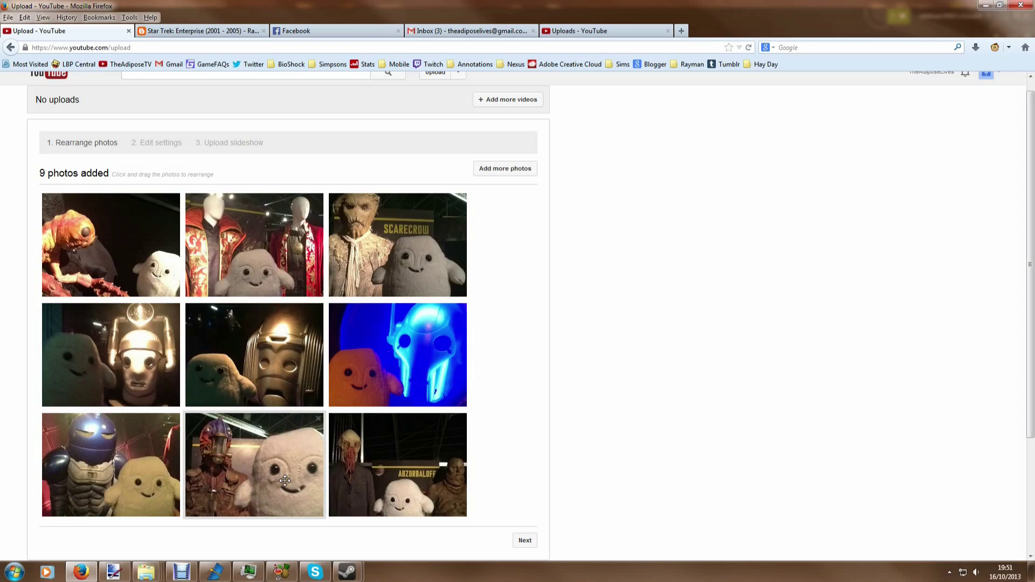
drag(393, 467, 350, 374)
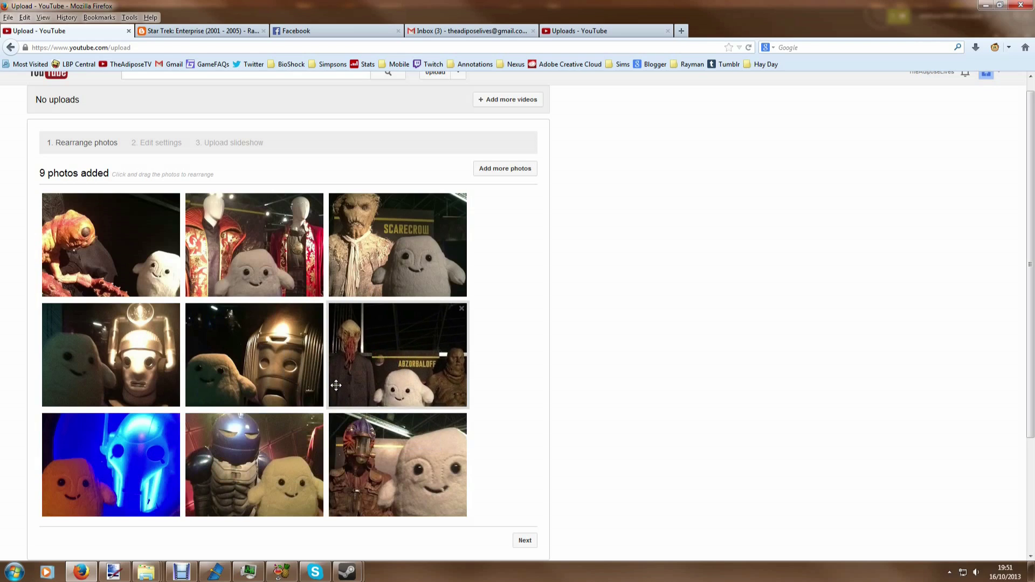
scroll(606, 387, down, 3)
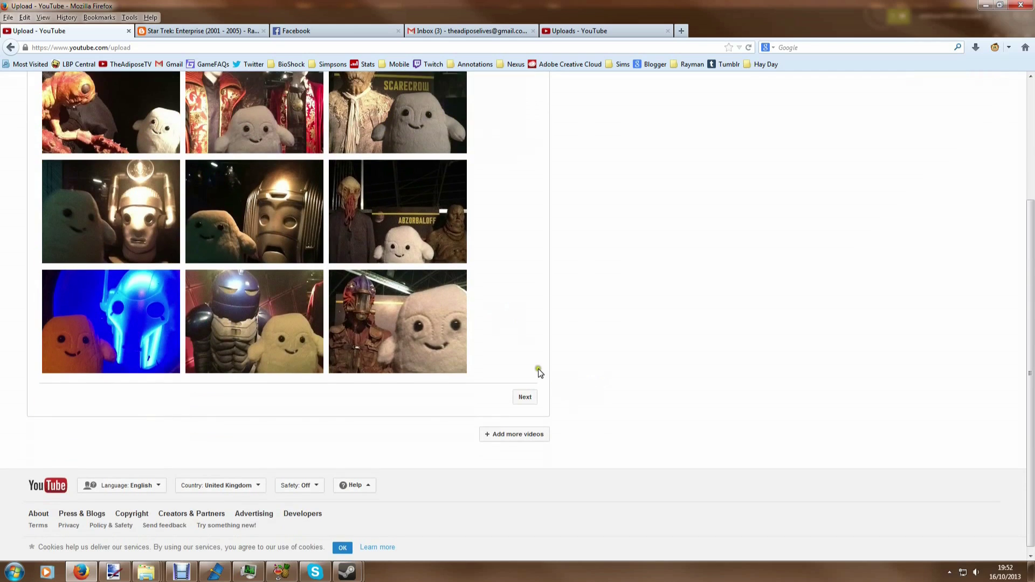
scroll(539, 370, up, 3)
scroll(539, 370, down, 3)
Step: Continue to the slideshow settings, then open it in the advanced editor as 'My Edited Video'
click(526, 397)
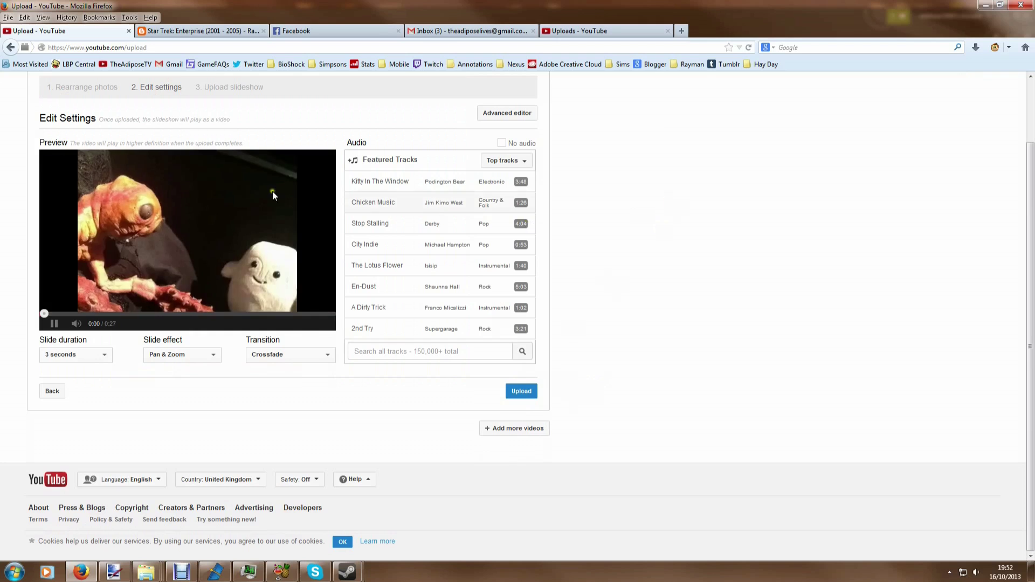
scroll(556, 264, up, 2)
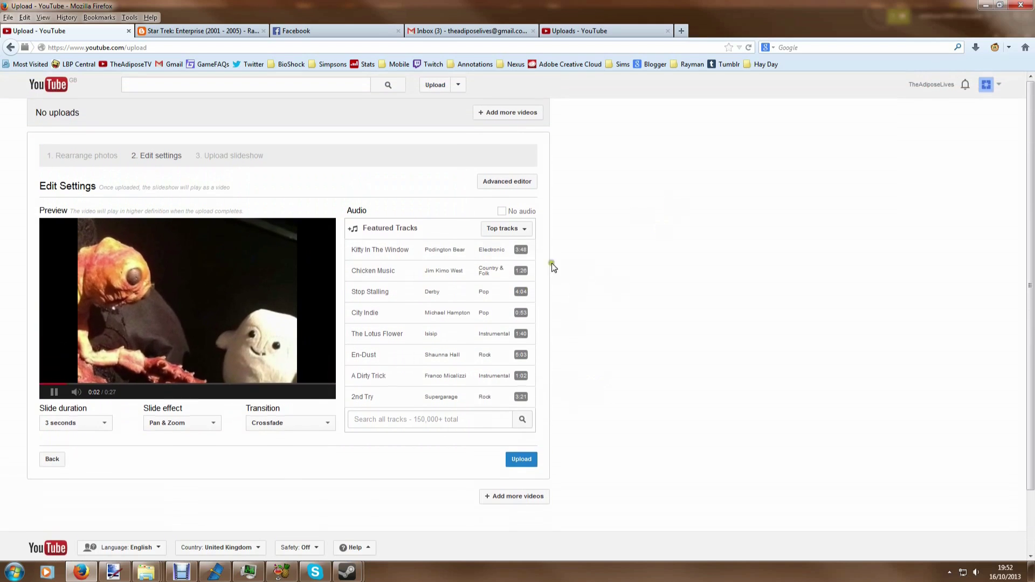
click(492, 184)
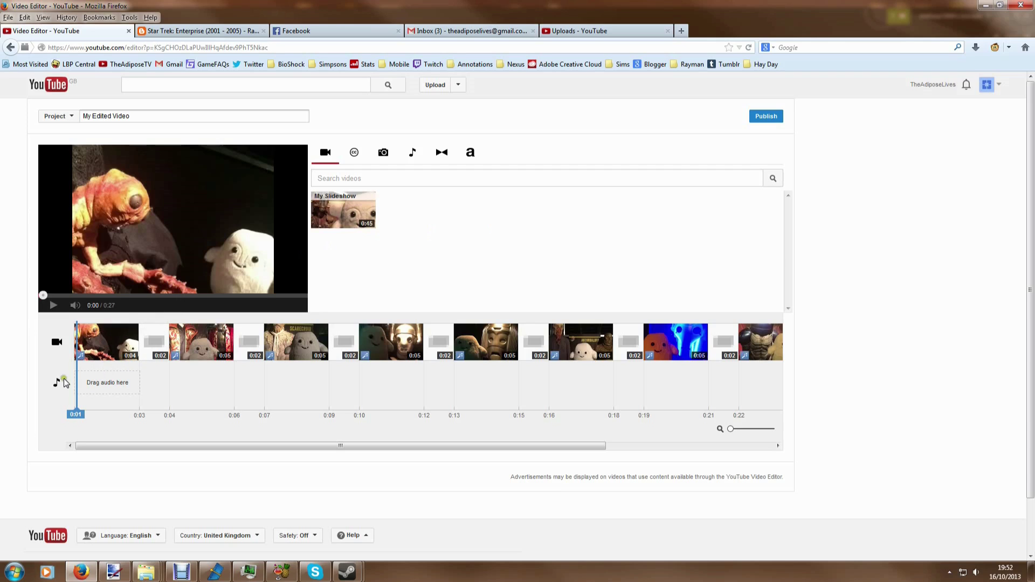
Step: Inspect the timeline's photo clips and the 0:02 crossfade transitions between them
mouse_move(116, 345)
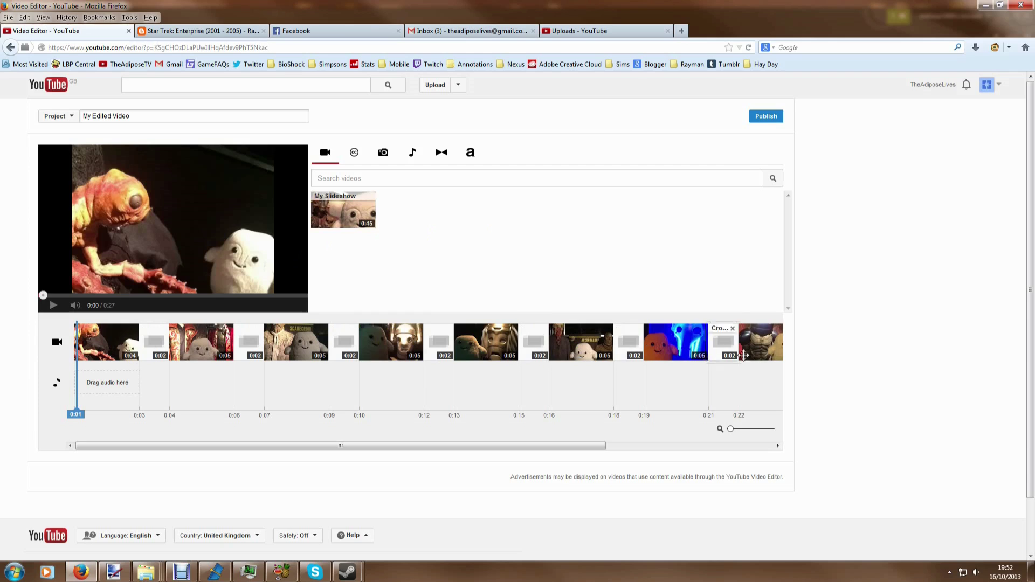
mouse_move(764, 362)
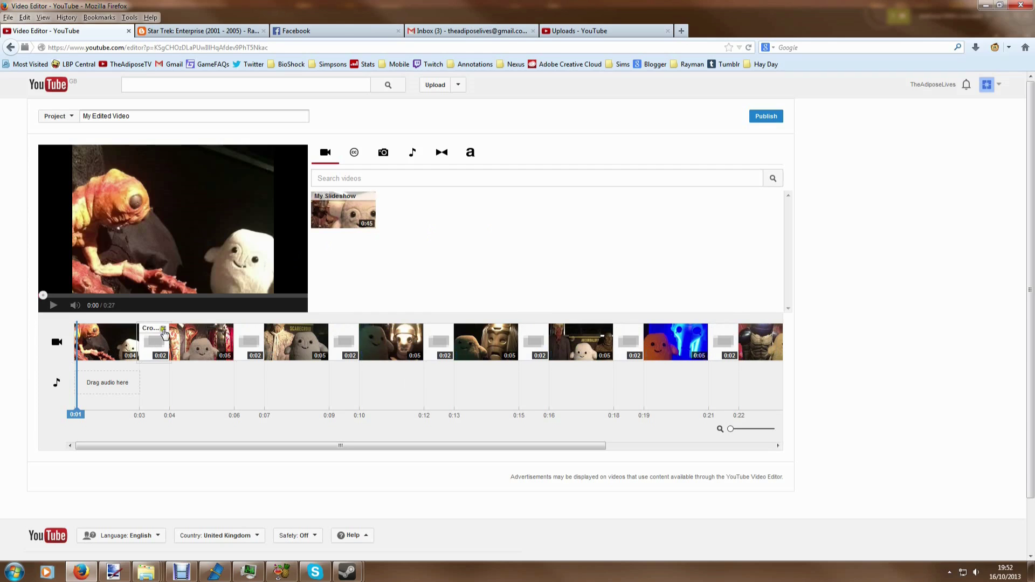
mouse_move(153, 347)
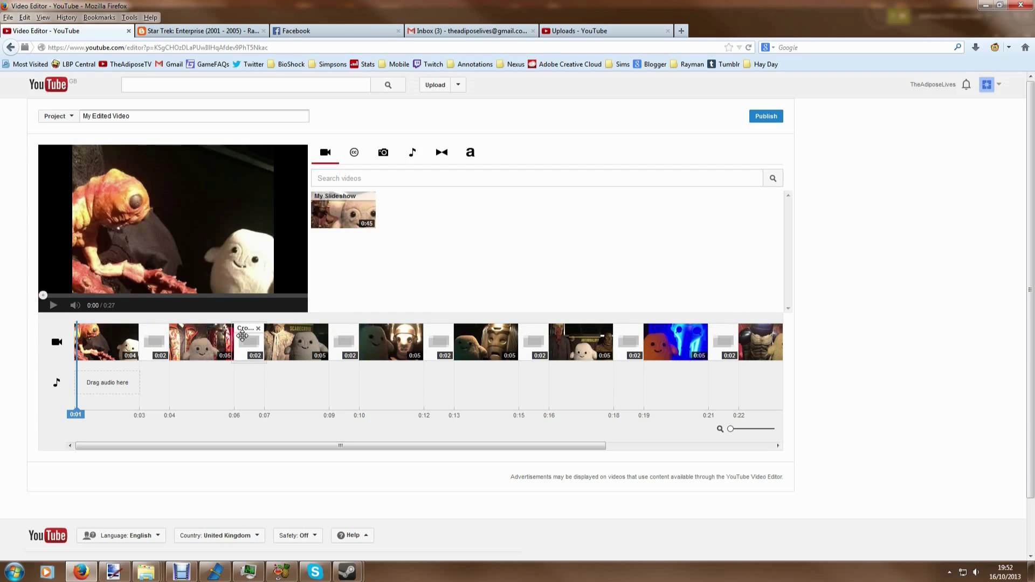
mouse_move(292, 330)
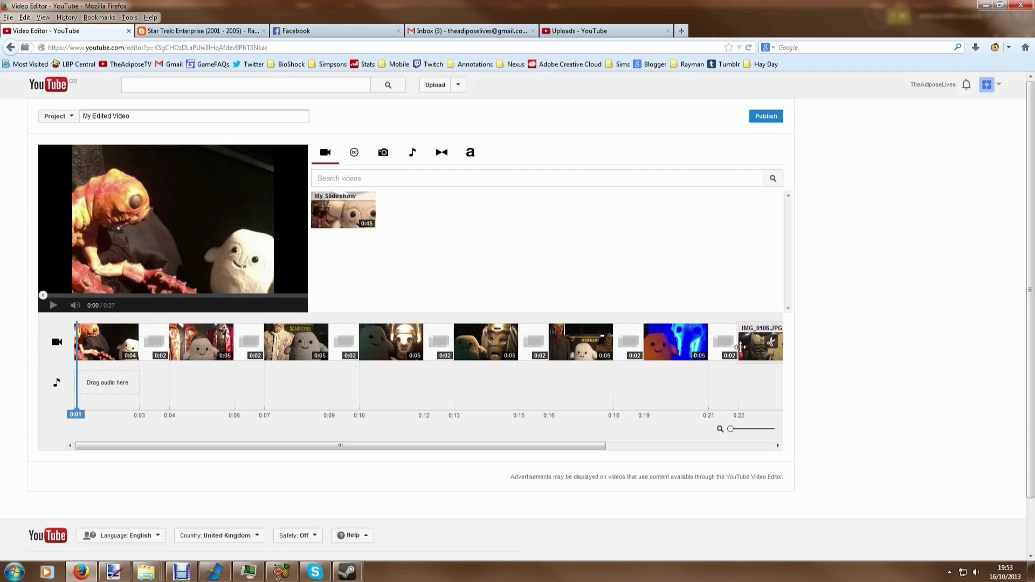
mouse_move(542, 347)
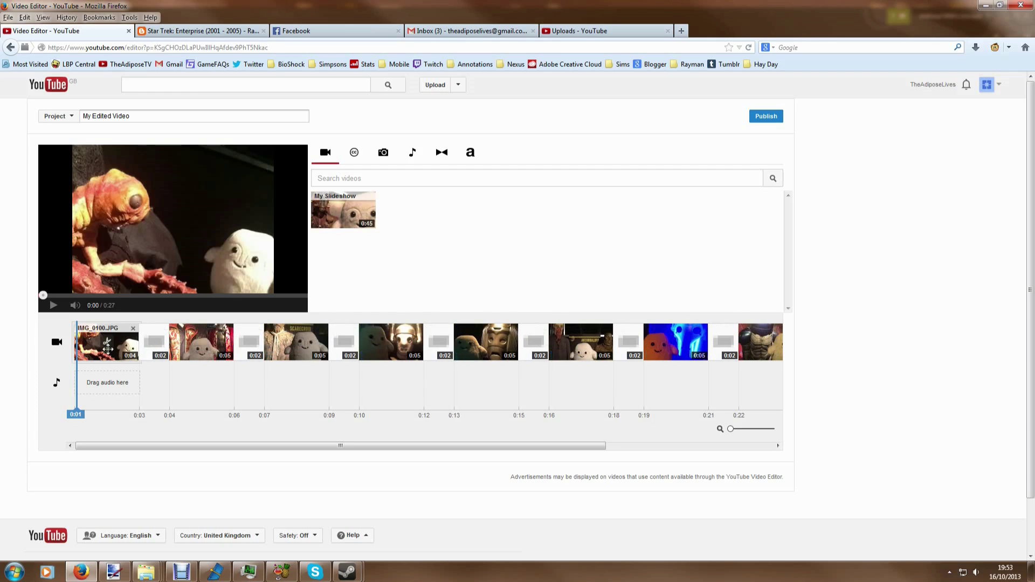
Step: Trim the first photo clip longer, from 0:04 to 0:11 on the timeline
click(91, 355)
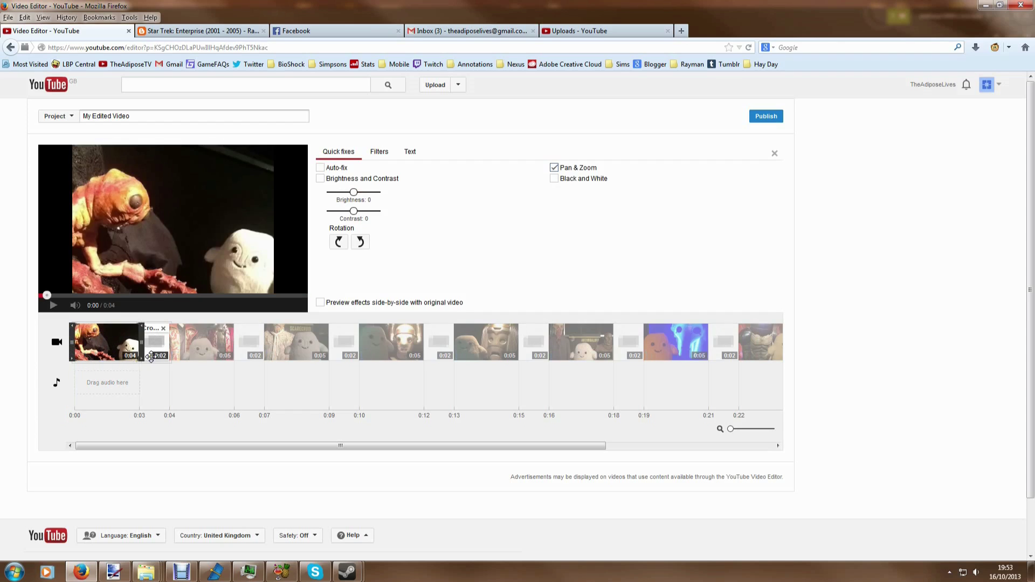
click(150, 356)
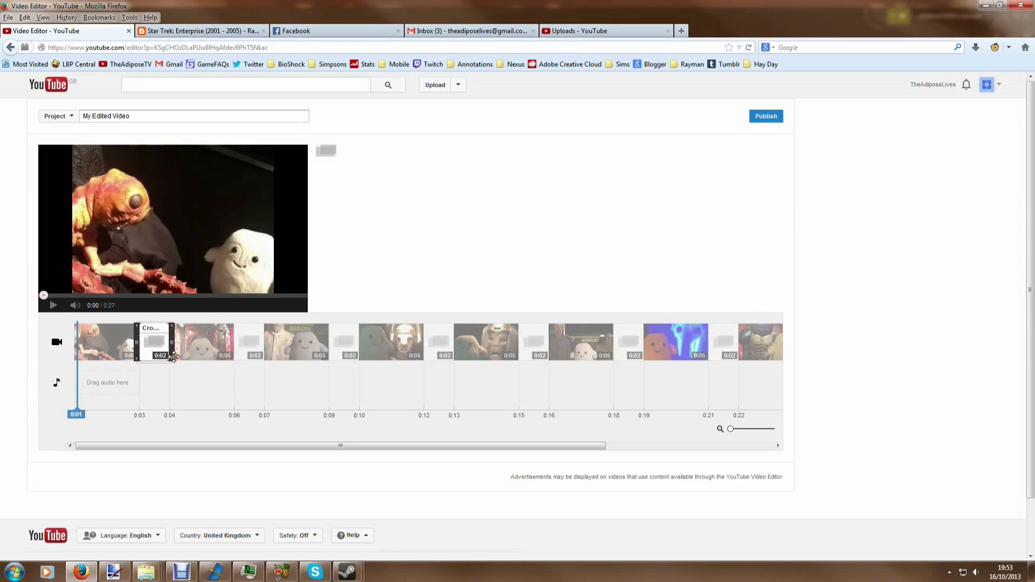
mouse_move(201, 350)
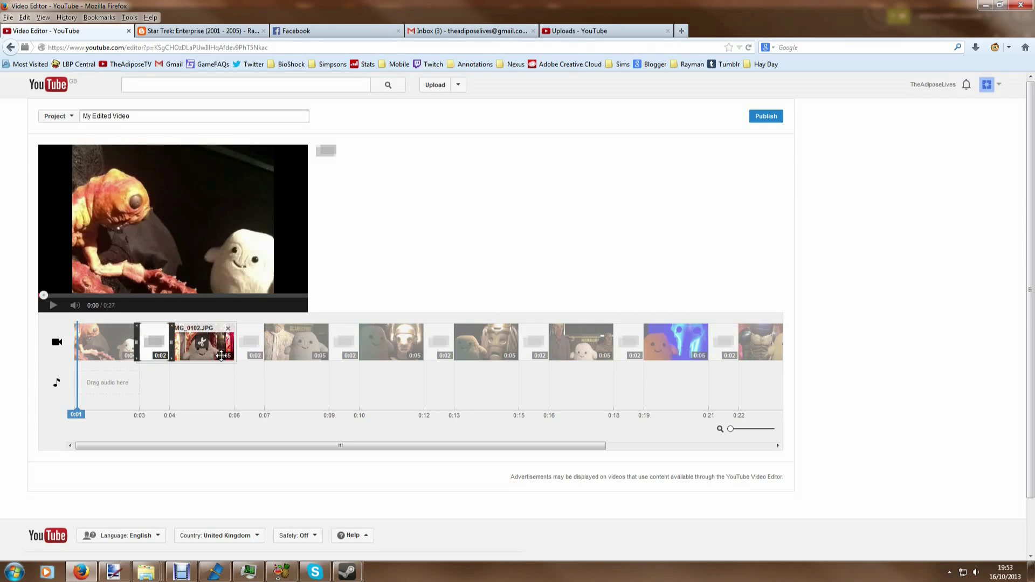
click(181, 356)
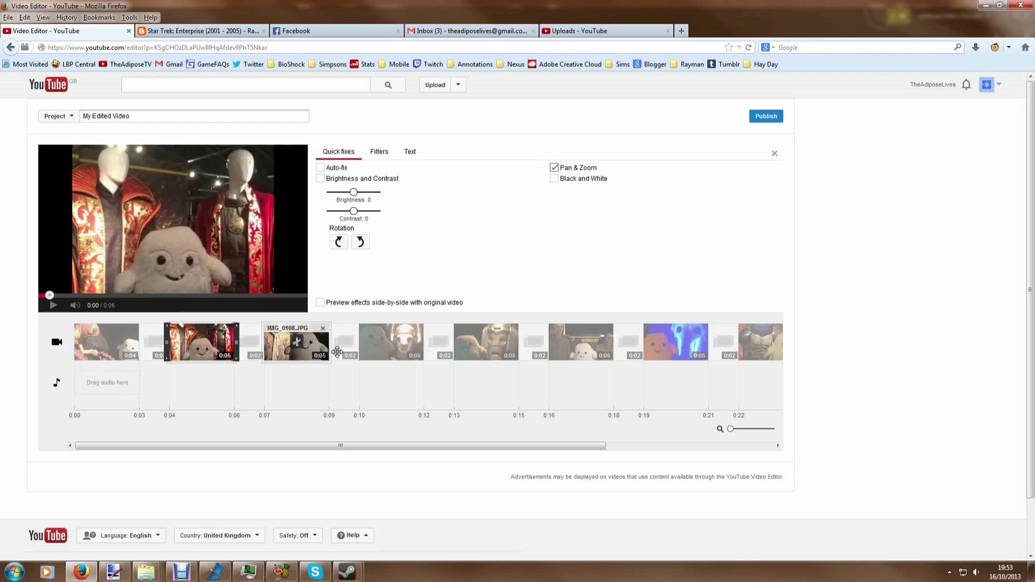
click(92, 351)
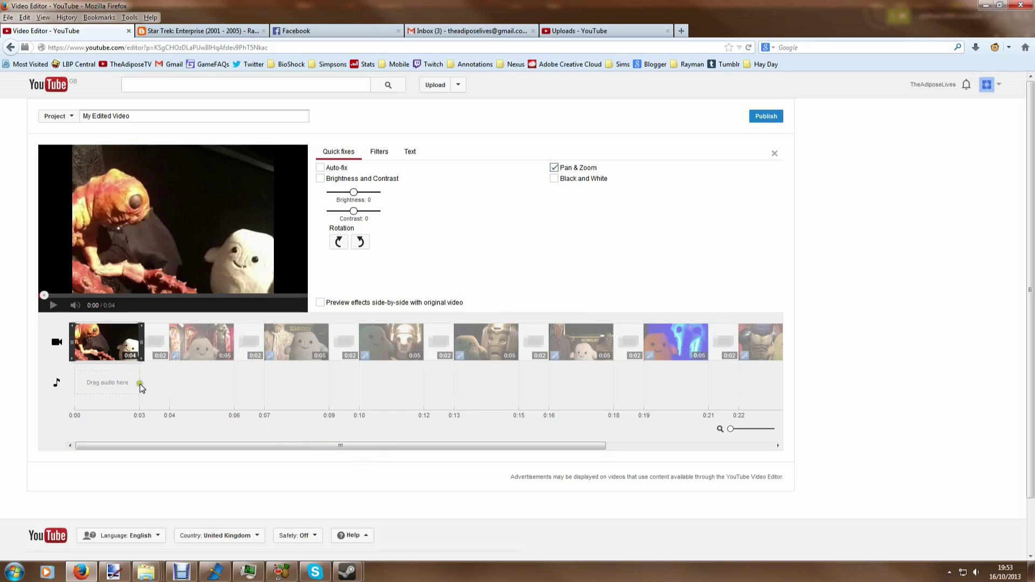
mouse_move(133, 359)
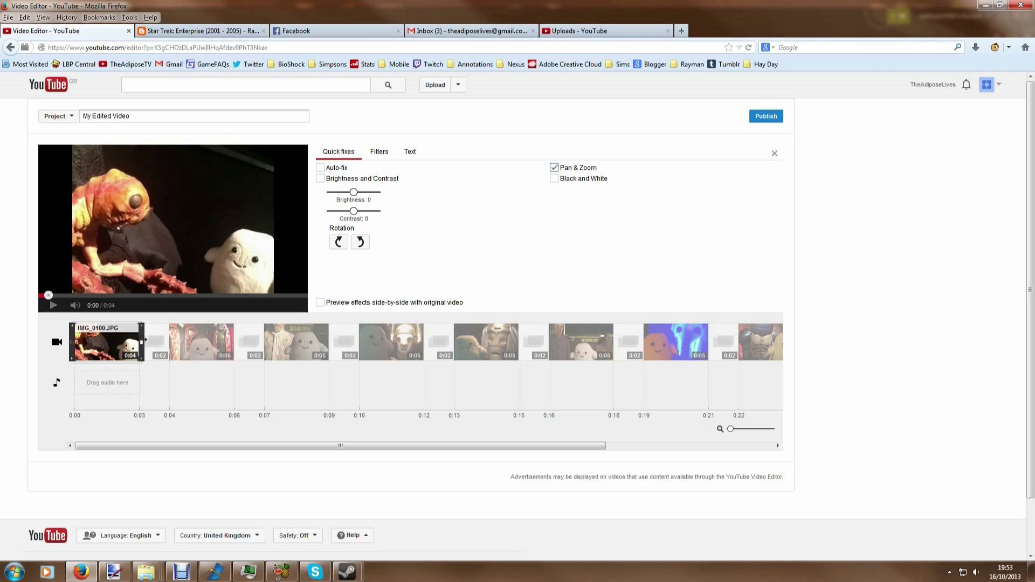
drag(144, 340, 192, 354)
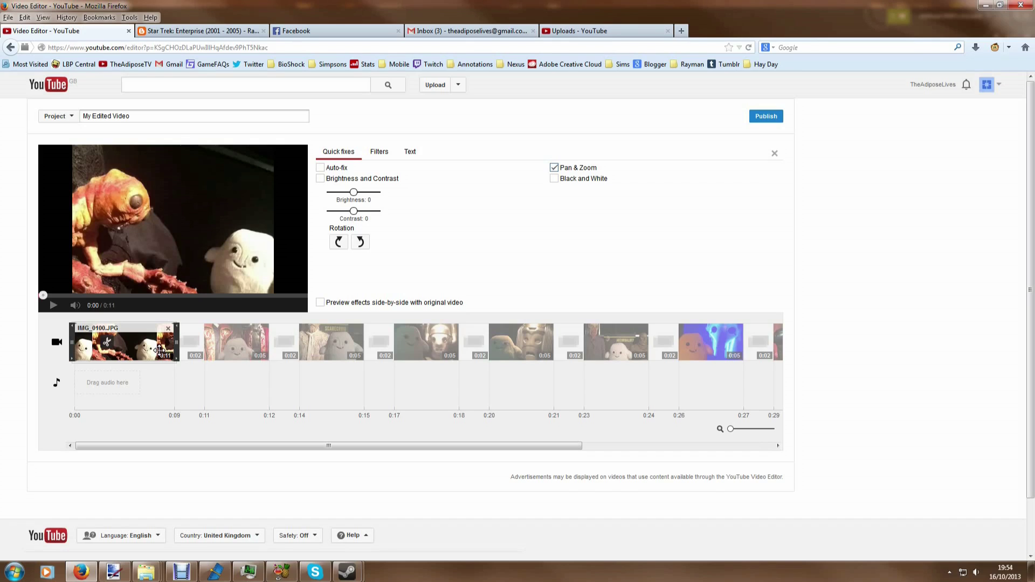
Step: Split the first clip, move the IMG_0100.JPG part to the start, then remove it
click(108, 345)
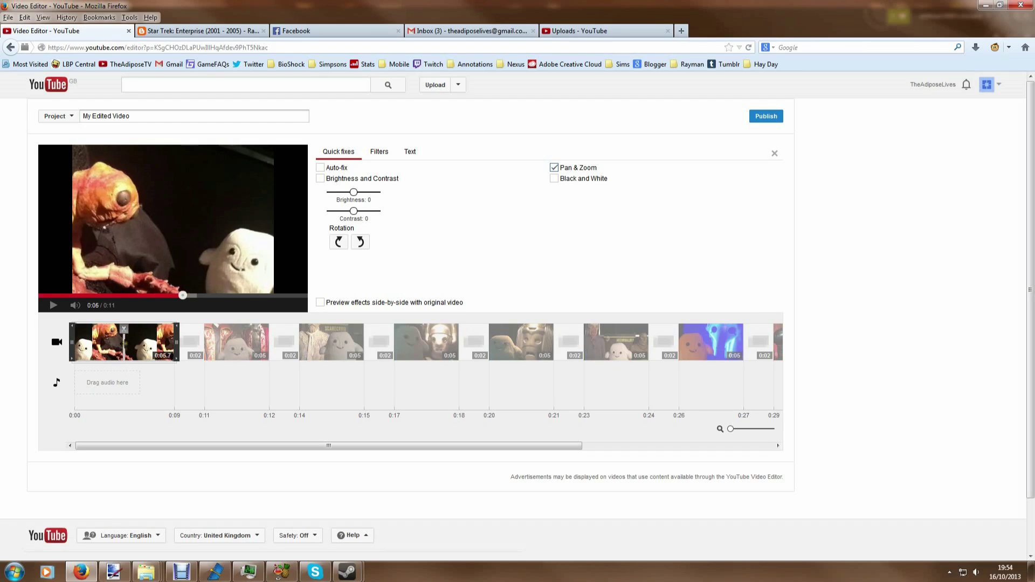
click(135, 353)
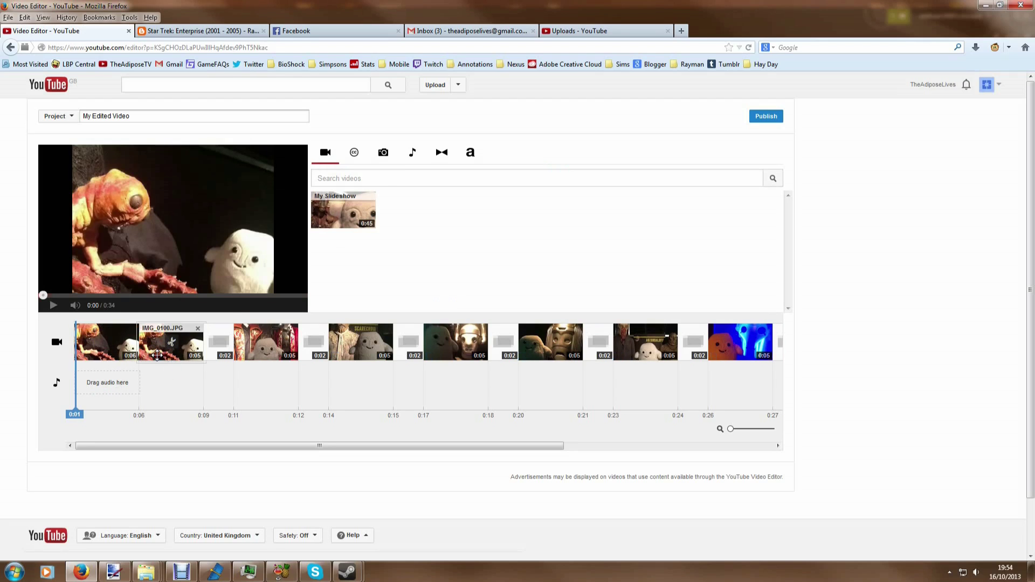
click(157, 354)
drag(157, 355, 122, 342)
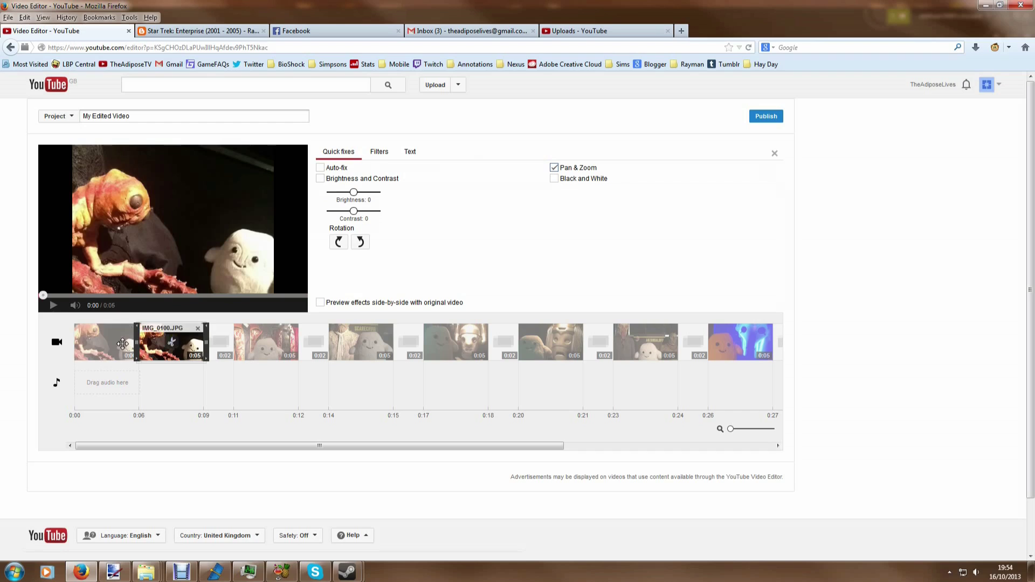
click(198, 329)
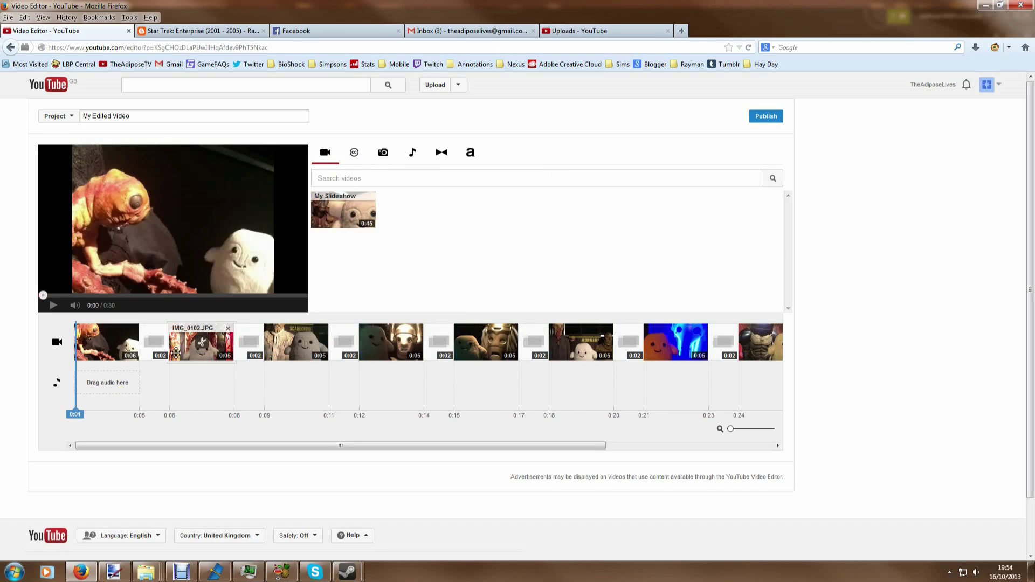
Step: Lengthen IMG_0102.JPG to 0:11 and trim IMG_0105.JPG down to 0:04
click(199, 354)
drag(234, 342, 275, 339)
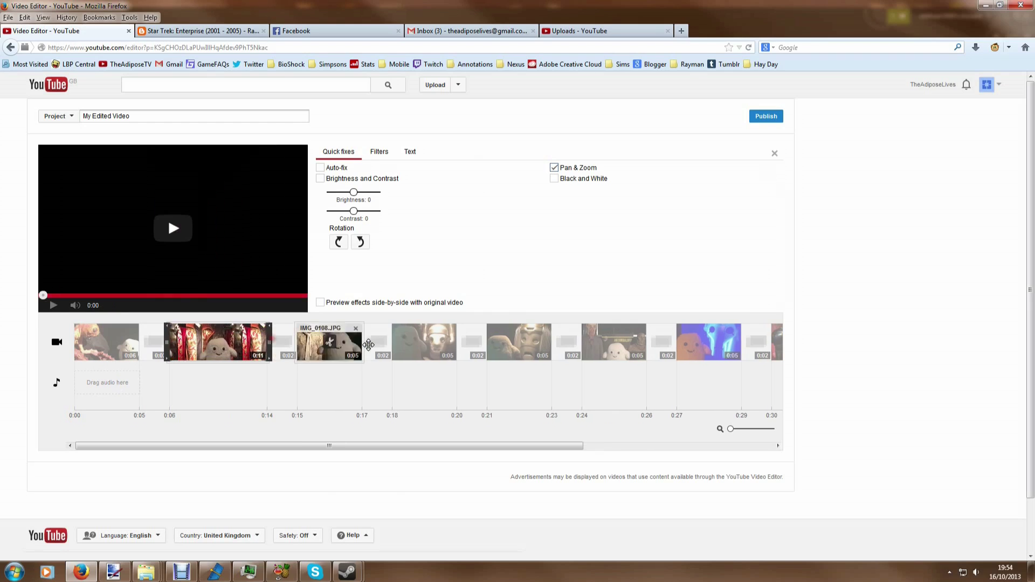
click(526, 359)
drag(456, 341, 466, 340)
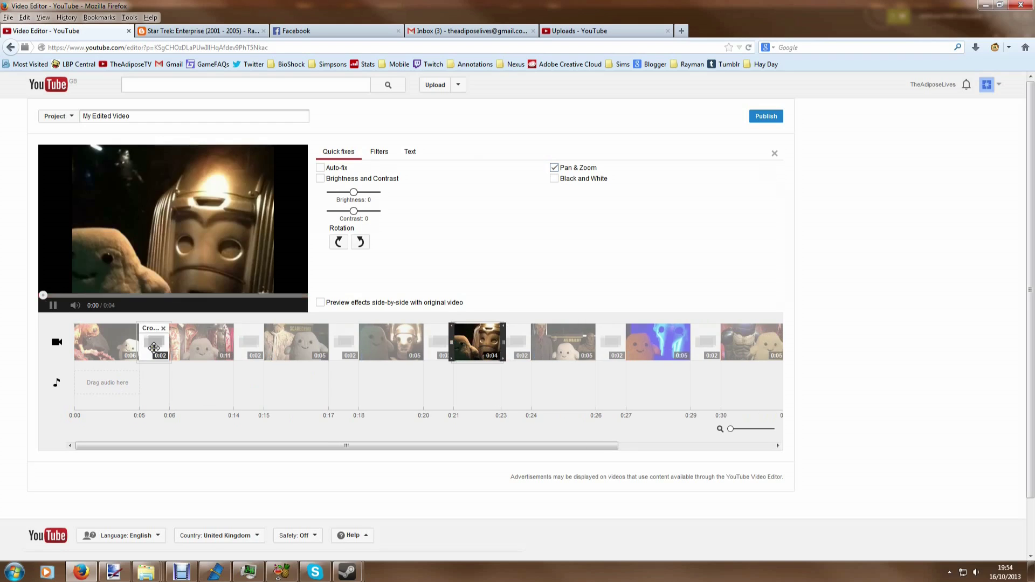
Step: Enable Brightness and Contrast for the IMG_0100.JPG clip and set both to -1
click(92, 354)
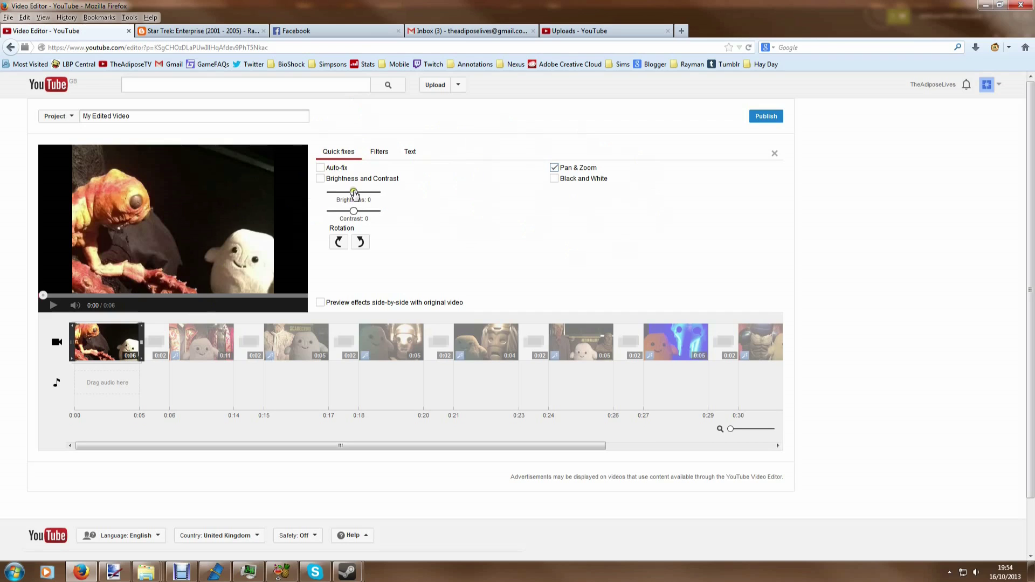
click(322, 179)
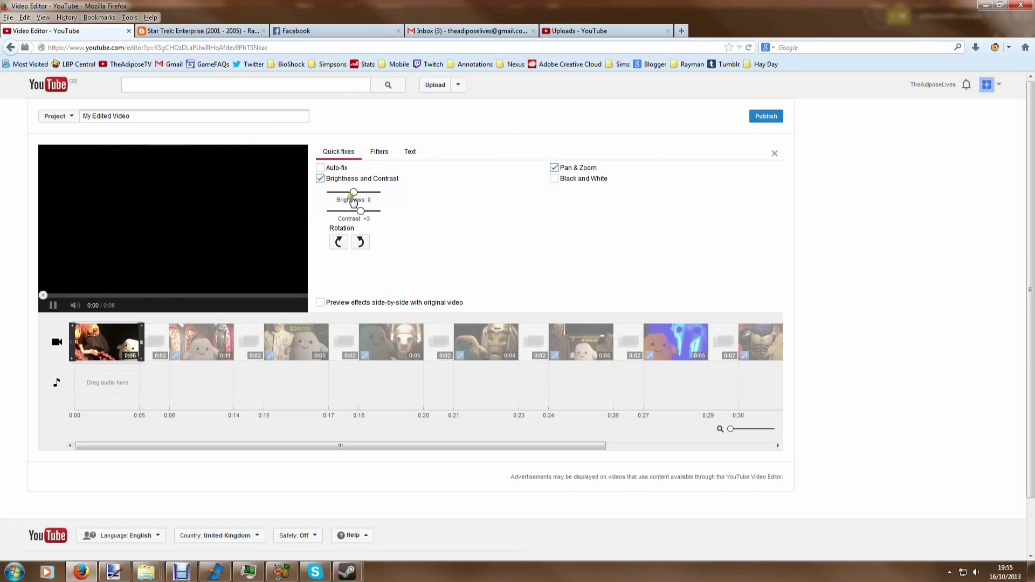
click(360, 210)
drag(354, 195, 339, 218)
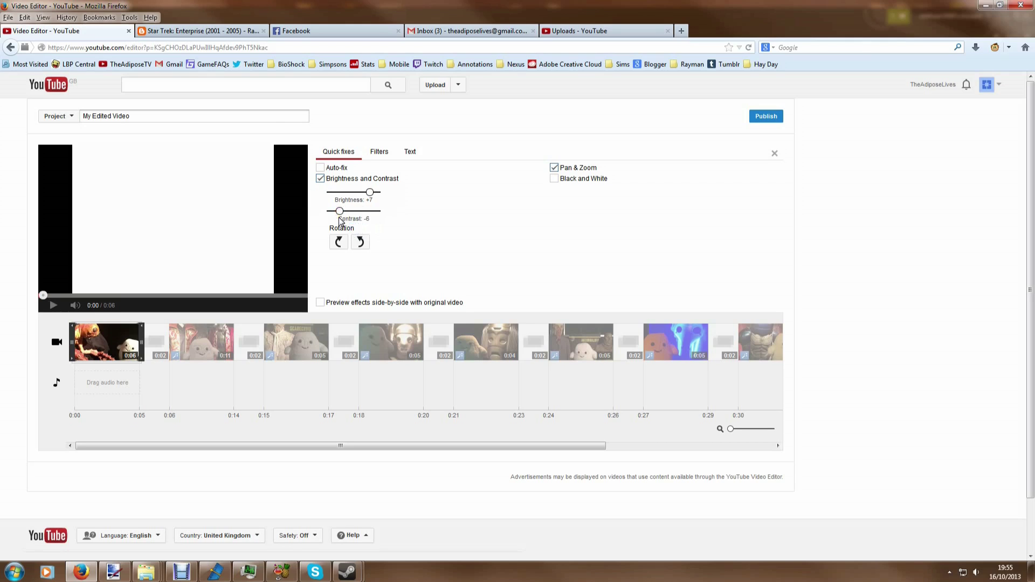
drag(339, 212, 379, 217)
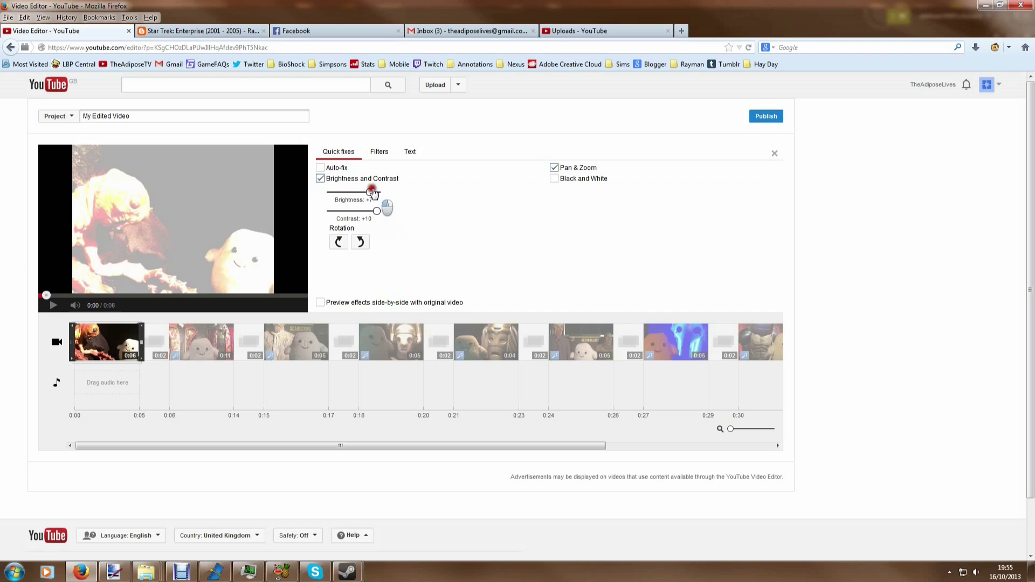
drag(371, 195, 374, 200)
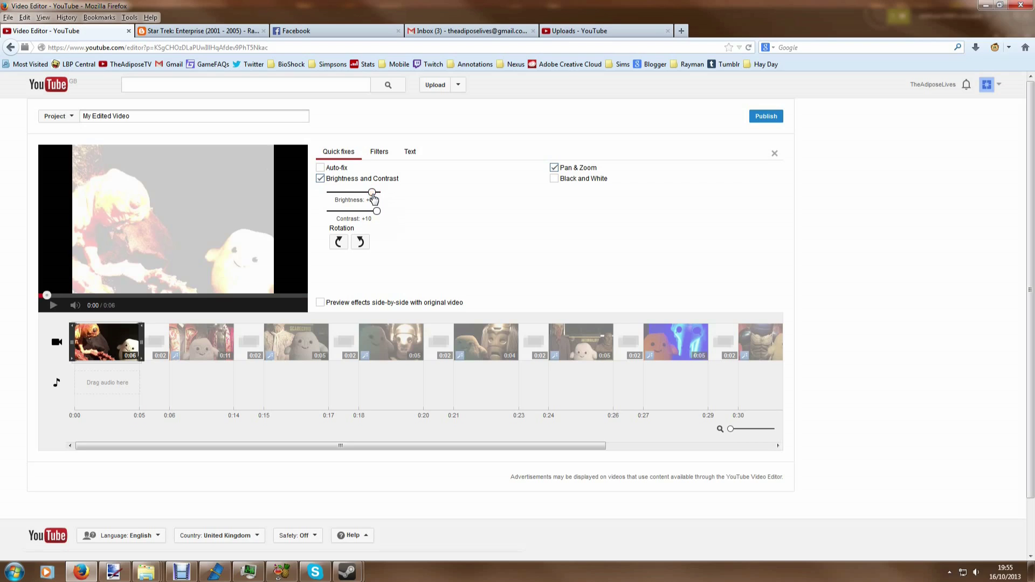
drag(372, 197, 351, 212)
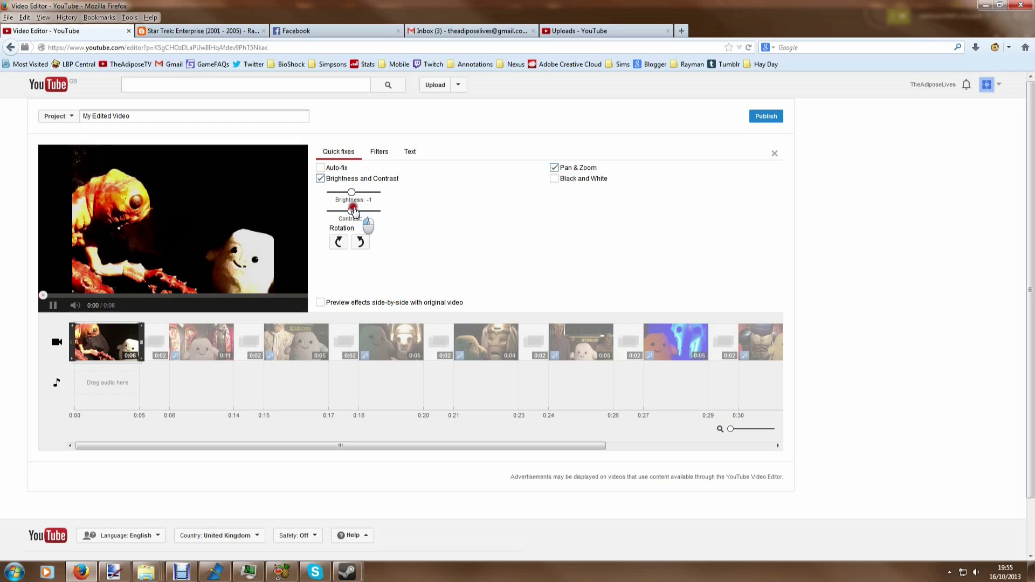
Step: Turn on Auto-fix, then try Black and White and a rotation before reverting both
click(319, 168)
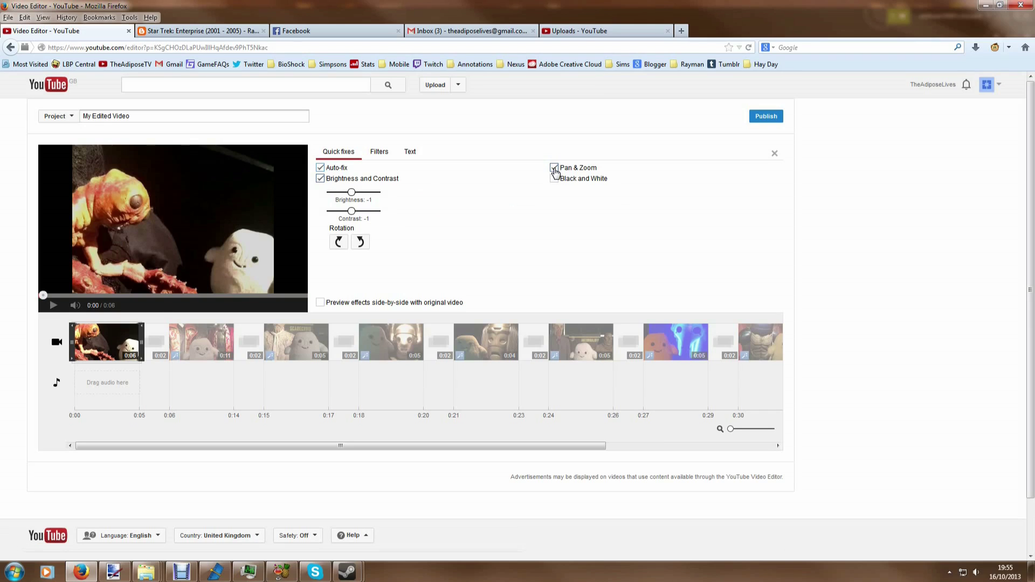
mouse_move(156, 352)
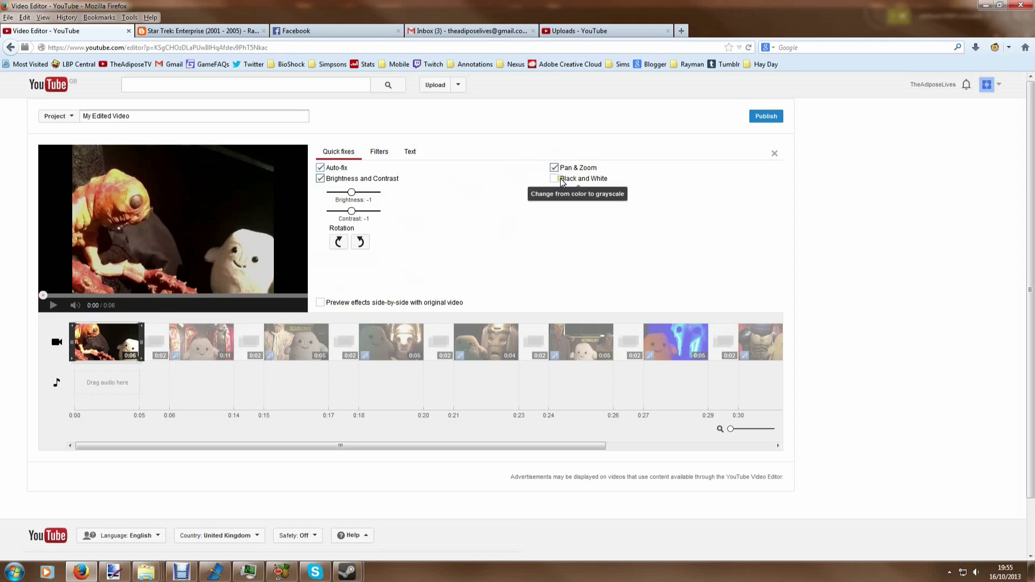
click(561, 181)
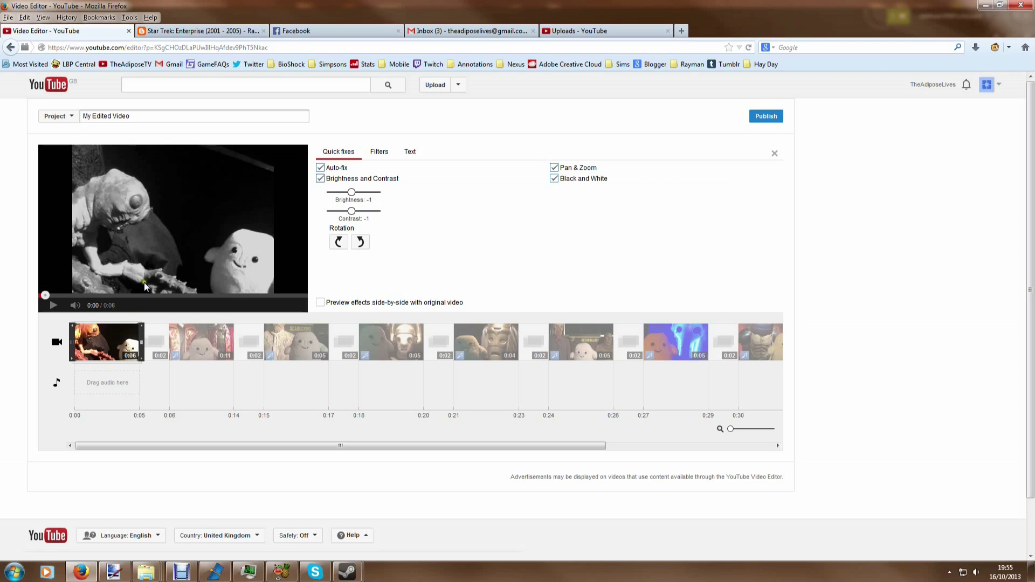
click(335, 242)
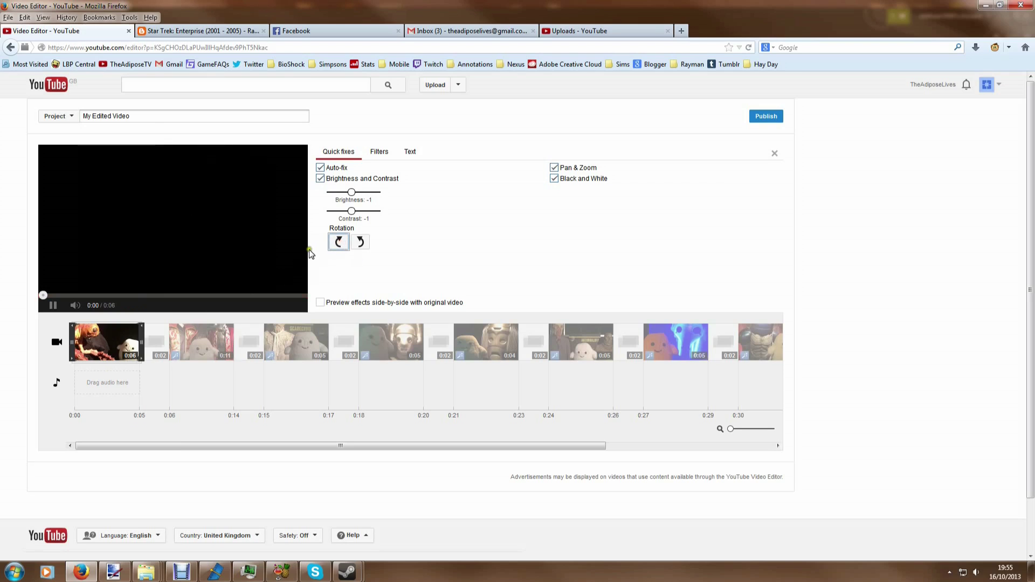
click(360, 243)
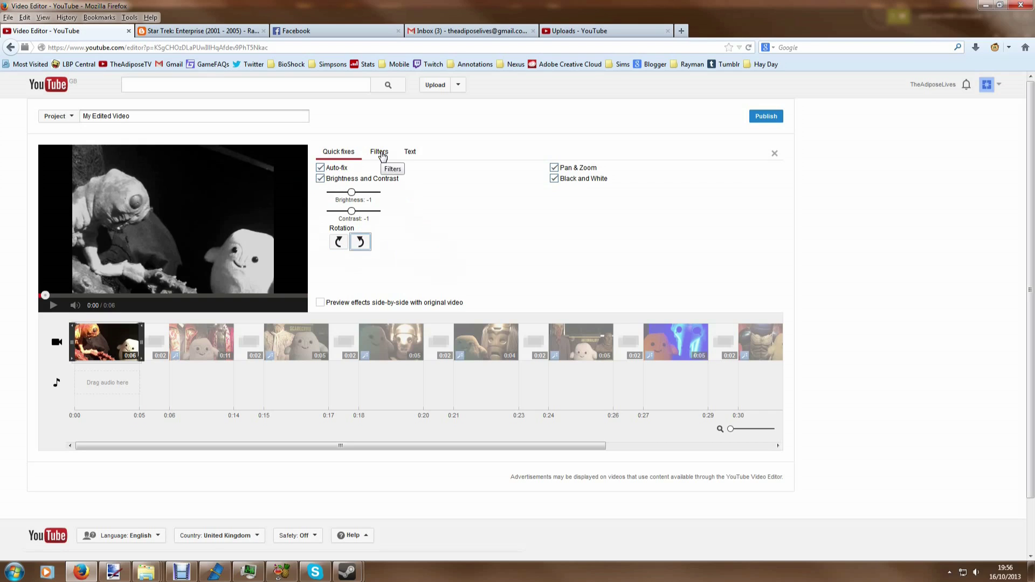
click(553, 178)
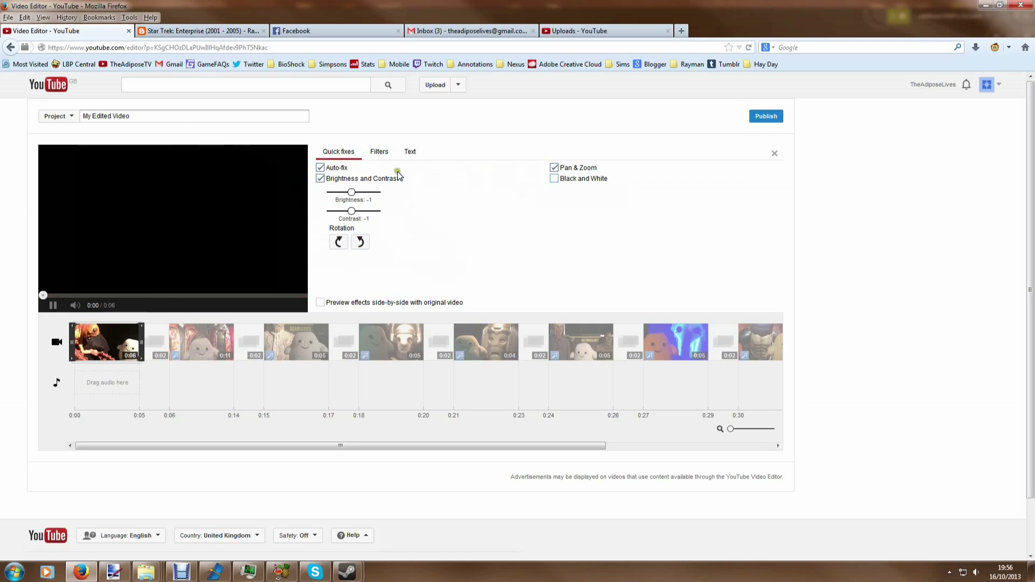
Step: Turn off Auto-fix, then preview the Sepia filter and remove it
click(322, 169)
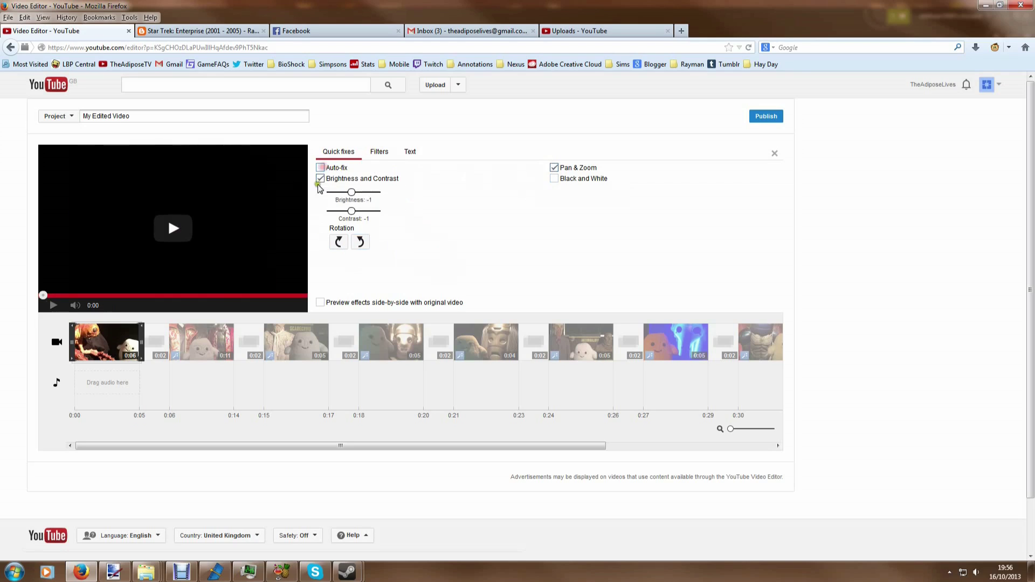
click(381, 152)
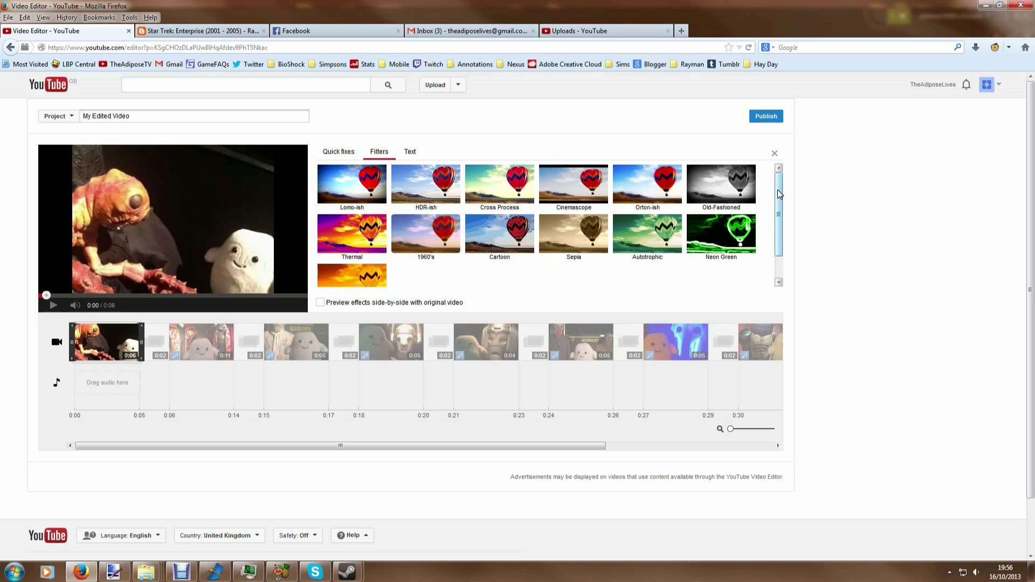
mouse_move(136, 354)
mouse_move(407, 223)
click(556, 252)
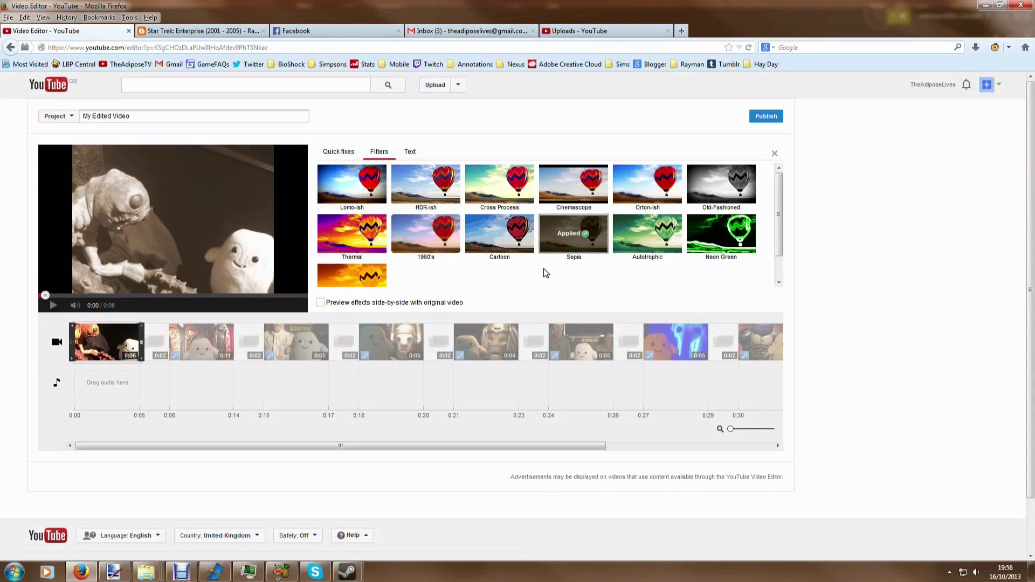
click(559, 243)
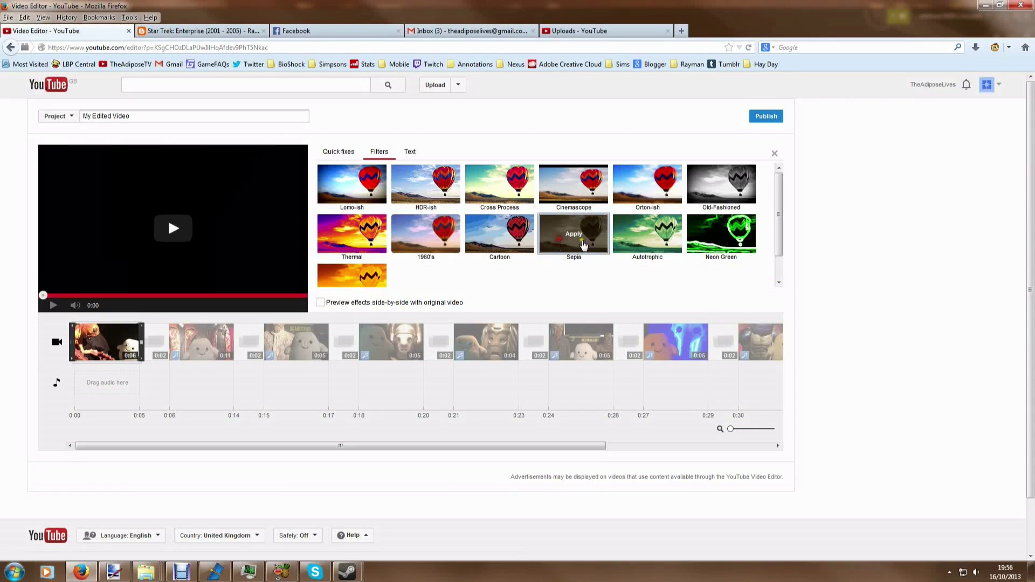
Step: Try the Neon Green, Thermal and Old-Fashioned filters, then remove Thermal
click(710, 245)
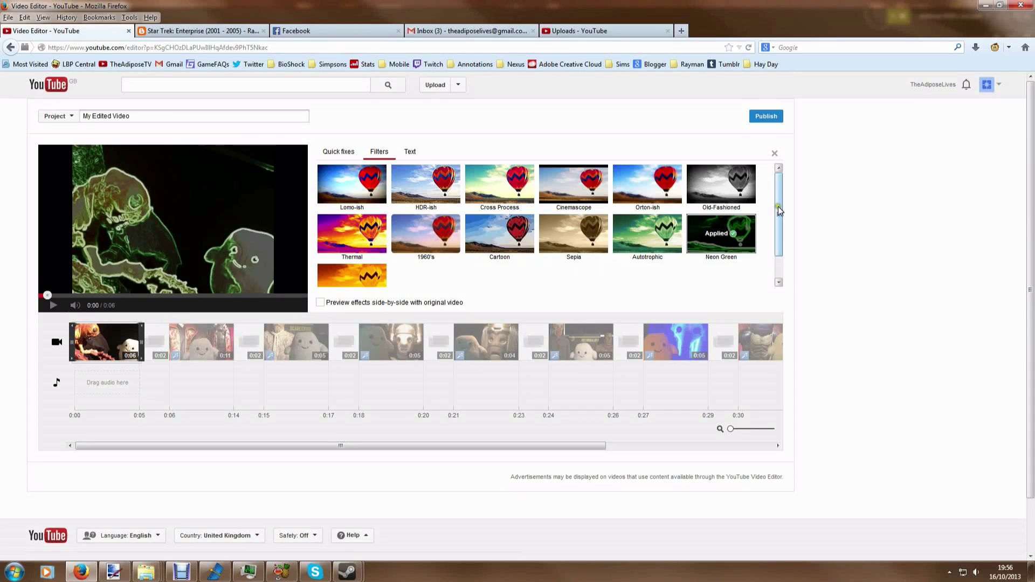
mouse_move(777, 213)
mouse_down()
mouse_move(775, 250)
mouse_move(777, 215)
mouse_up()
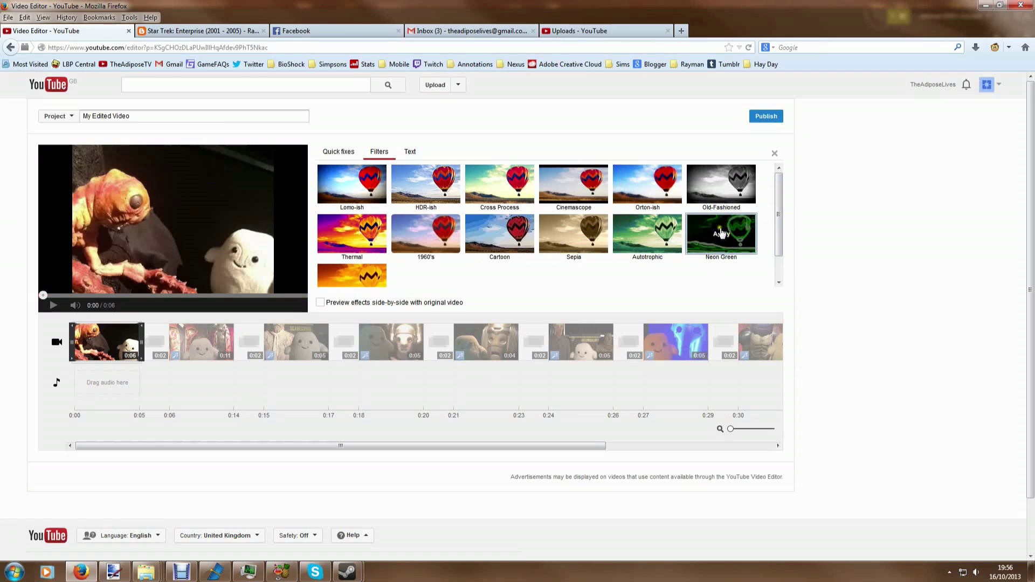
click(380, 236)
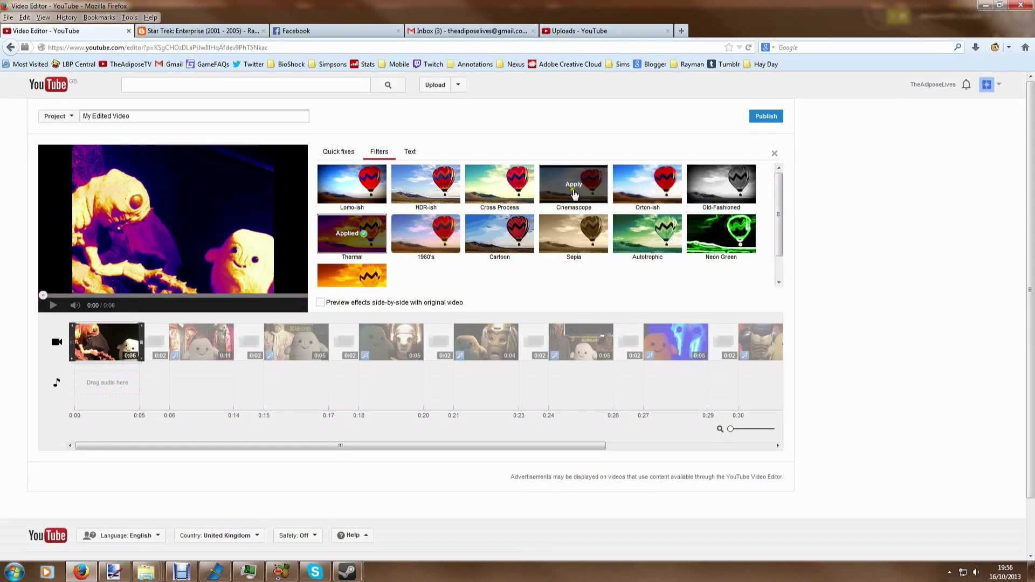
click(720, 192)
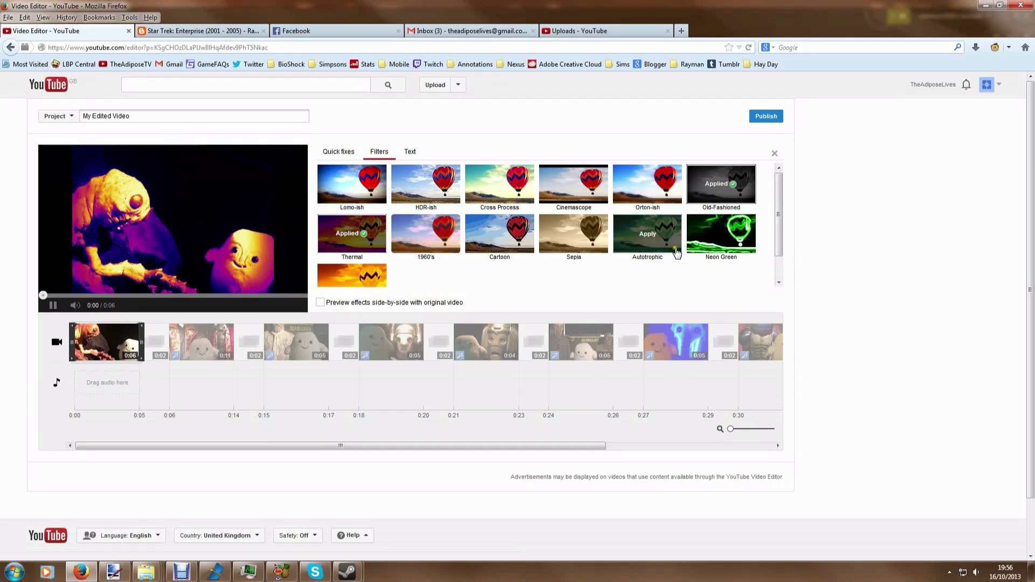
click(383, 268)
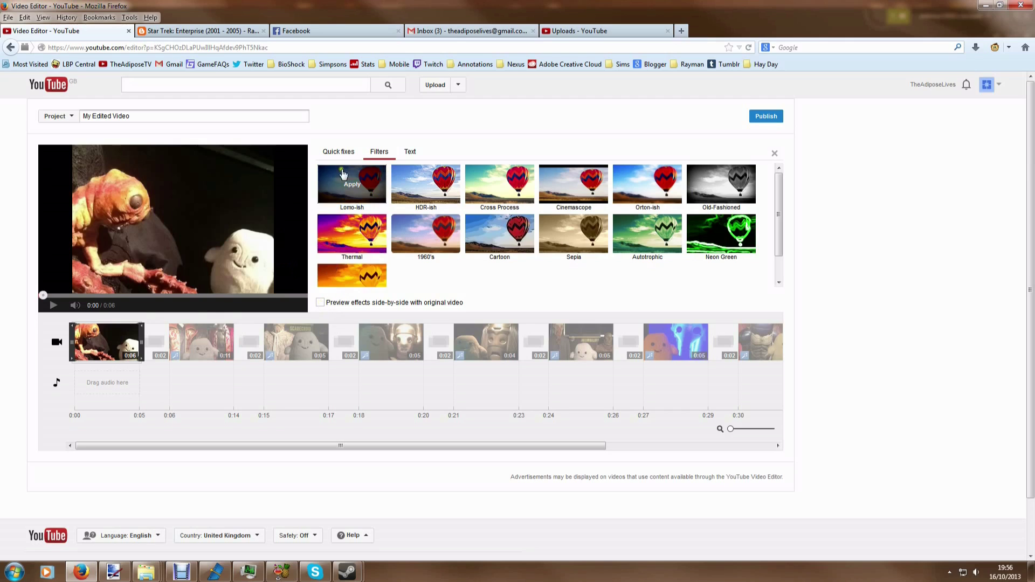
Step: Compare filters side by side with the original, applying Thermal and Old-Fashioned
click(339, 151)
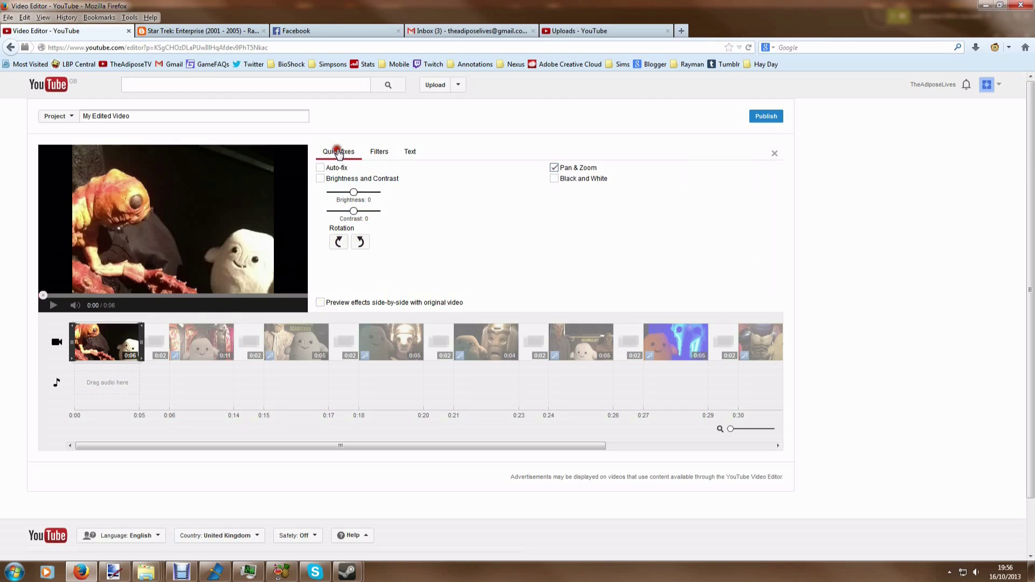
click(380, 152)
click(321, 303)
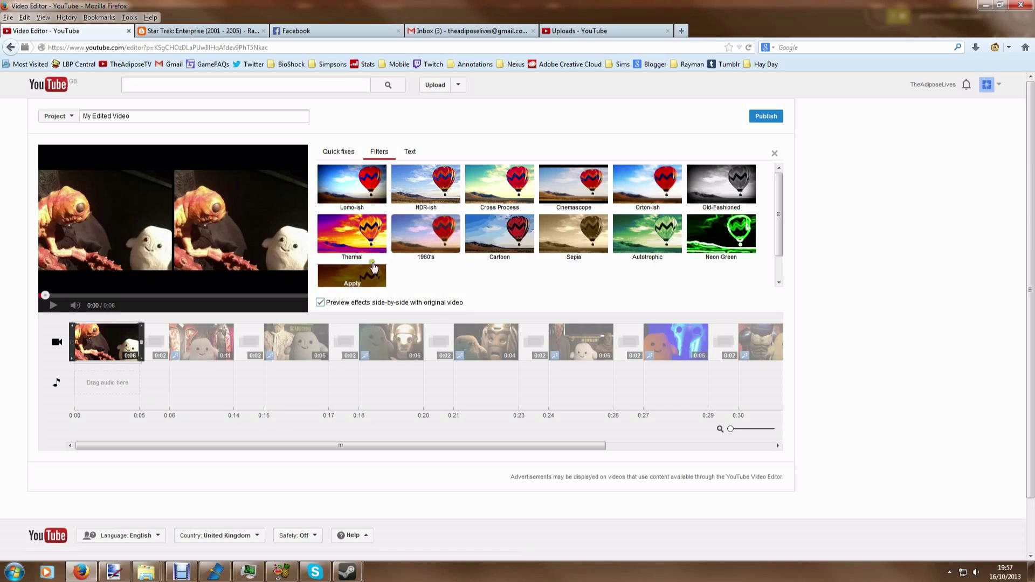
click(352, 233)
click(731, 195)
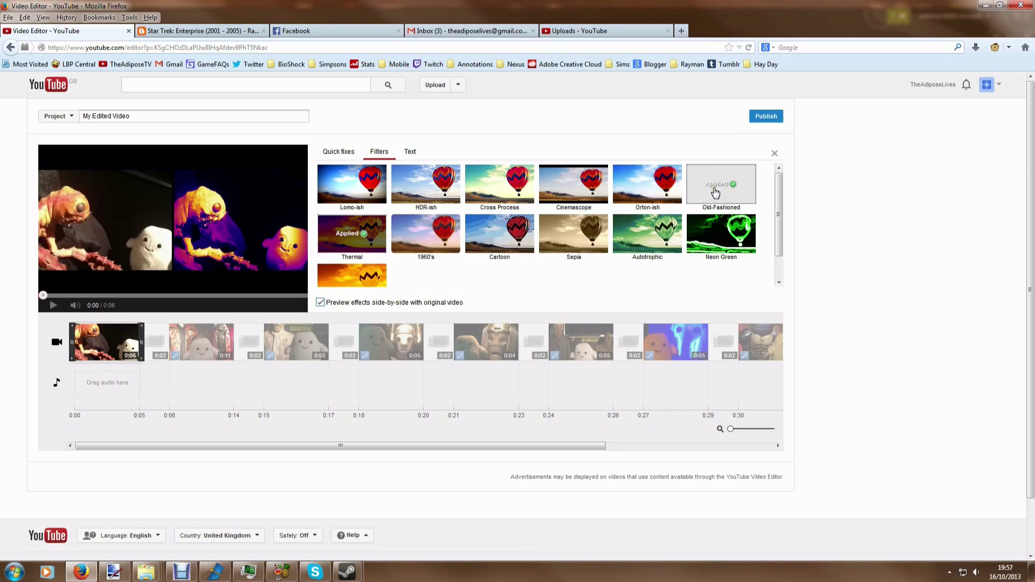
Step: Switch off the first clip's Brightness and Contrast adjustment and show its Text options
click(338, 153)
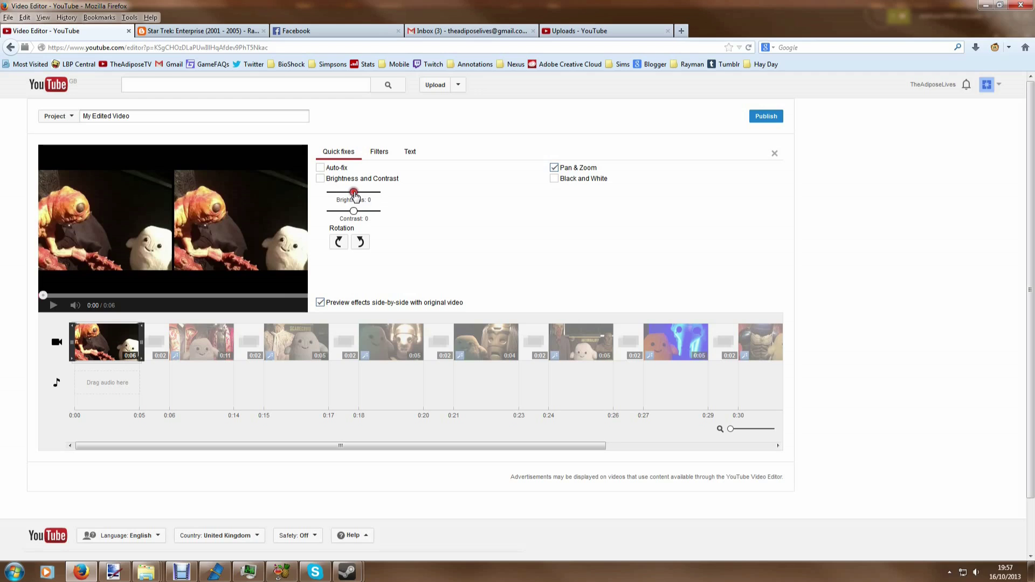
drag(353, 211, 350, 192)
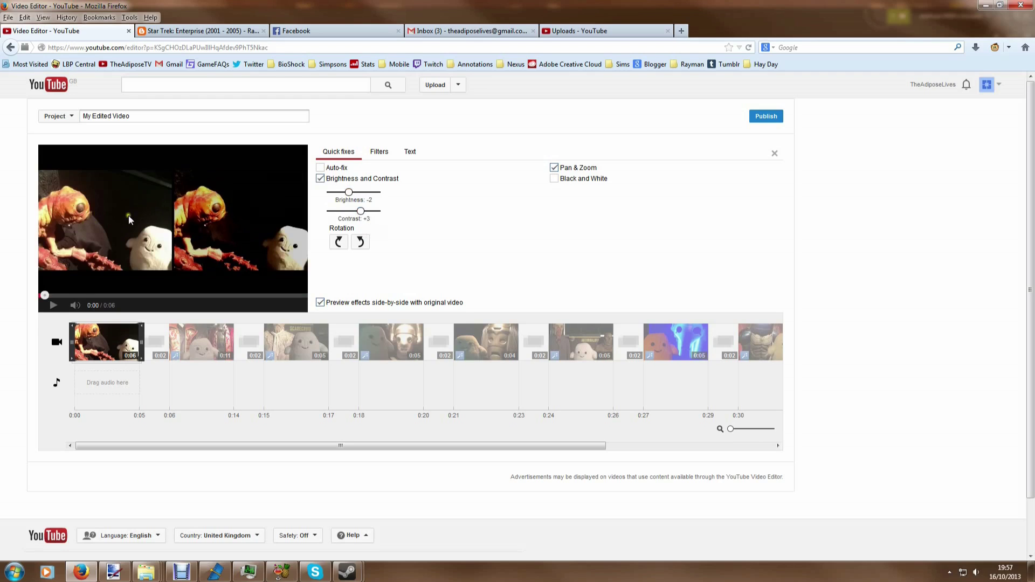
click(321, 178)
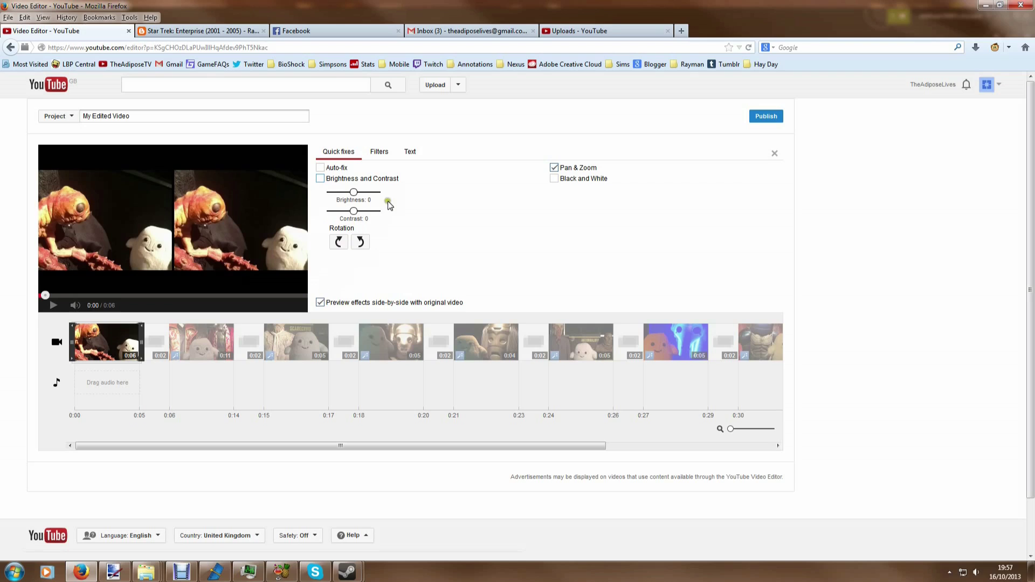
click(410, 152)
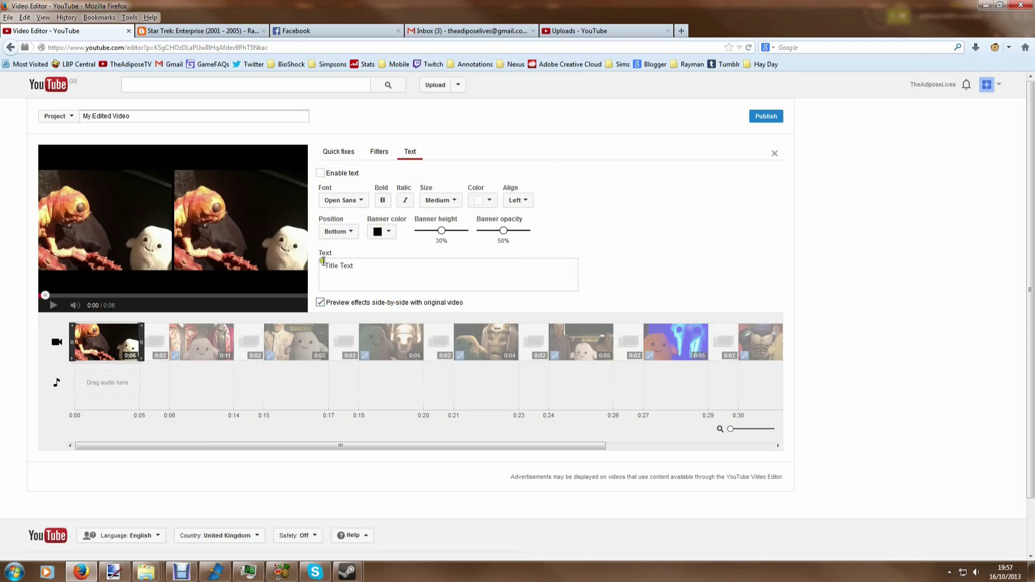
Step: Turn off side-by-side preview and select the blue Cyberman photo clip
click(321, 303)
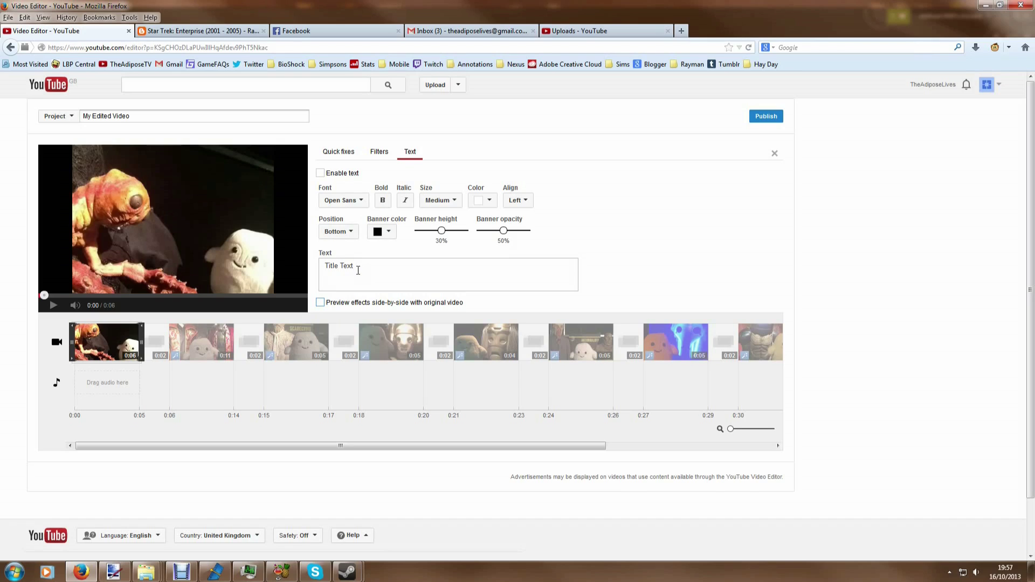
click(375, 272)
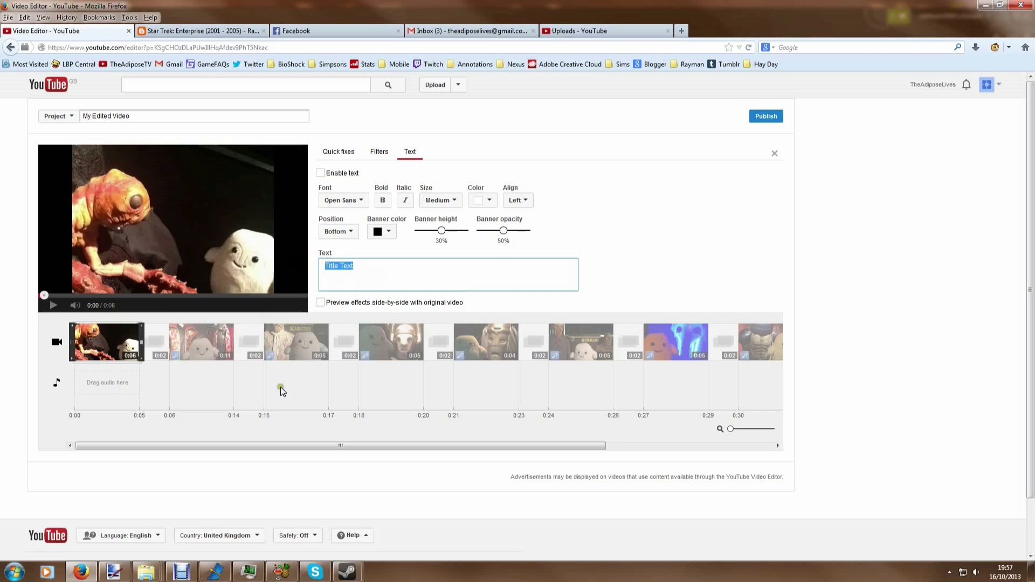
click(490, 355)
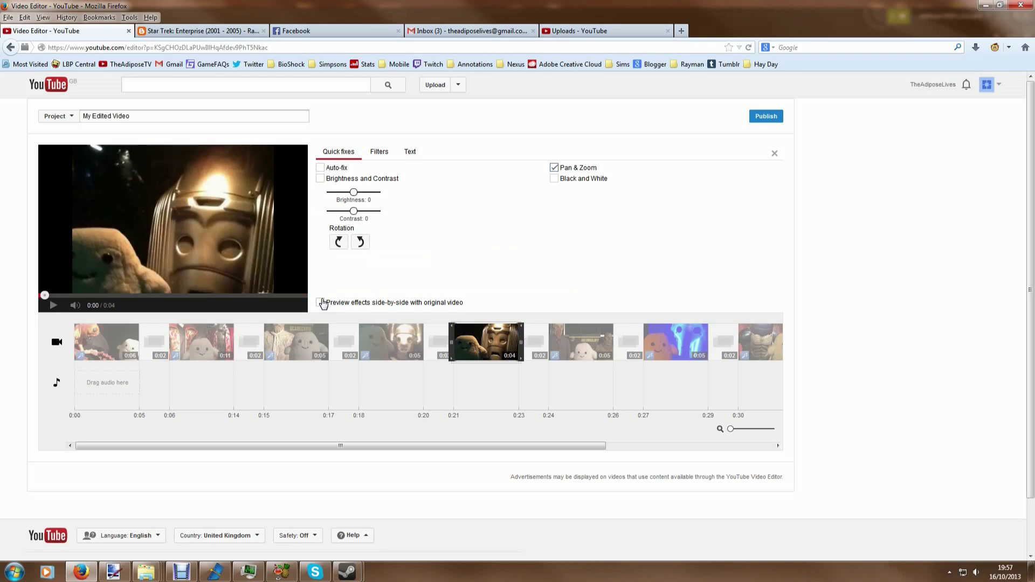
click(677, 342)
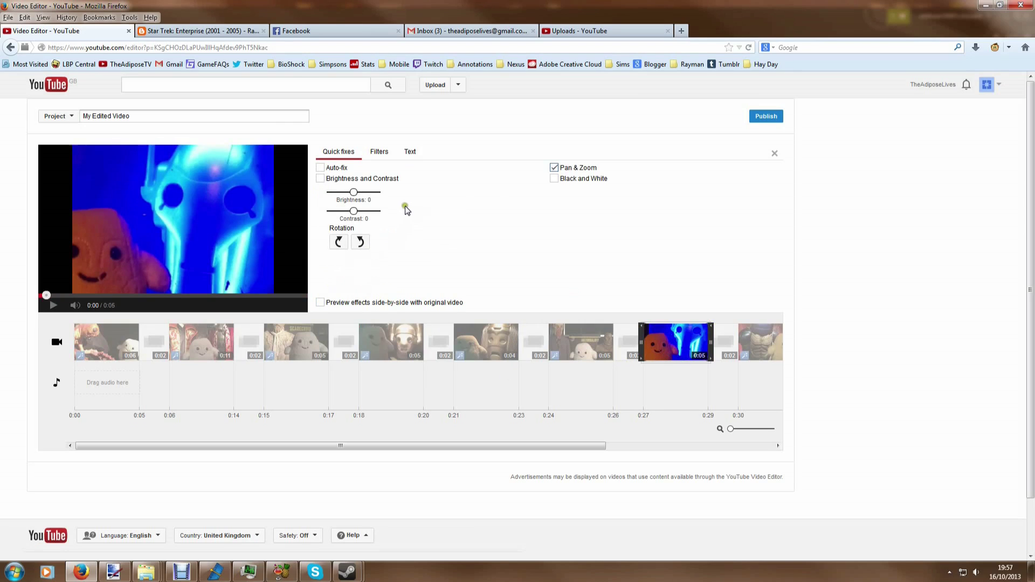
Step: Replace the clip's Title Text caption with 'Cyberman'
click(410, 149)
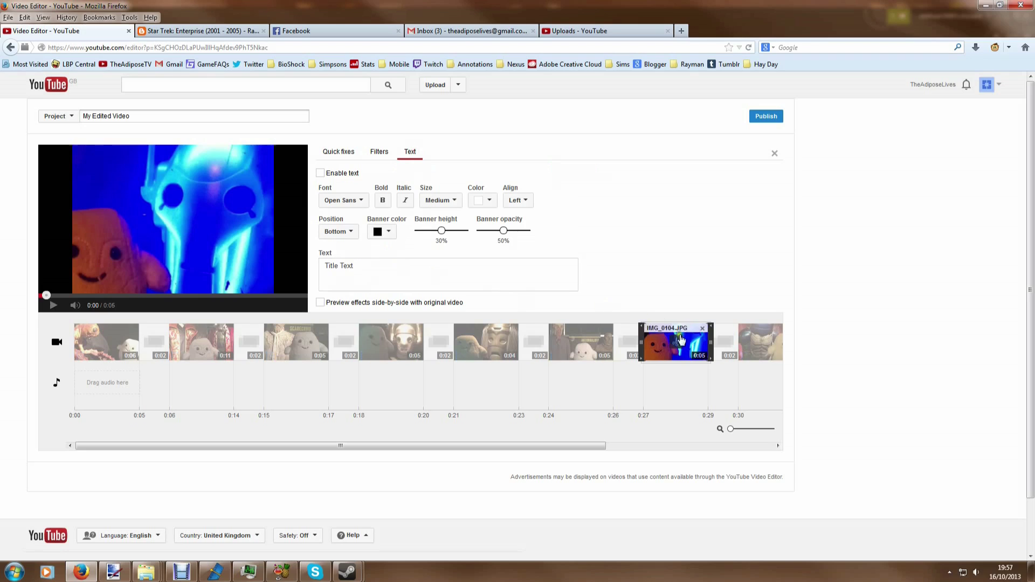
click(372, 274)
key(Home)
text(Cy)
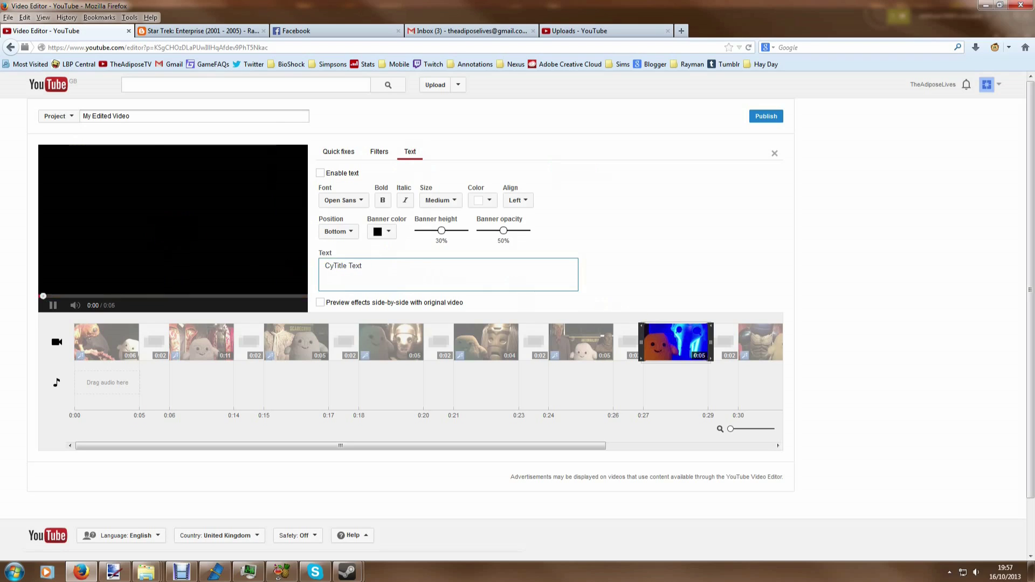
text(erbansd)
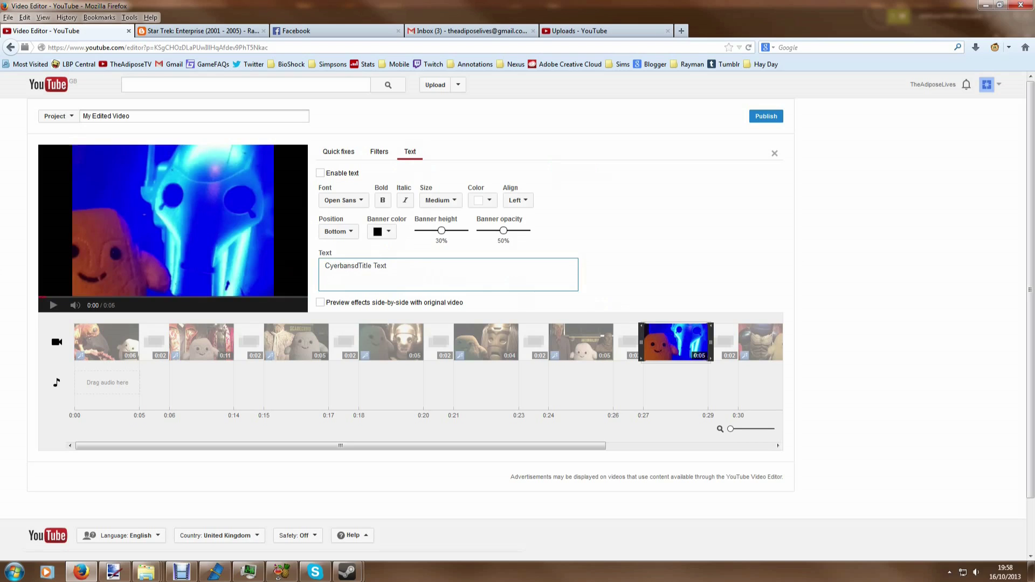
key(Delete)
key(Delete)
key(Delete)
key(Delete)
key(Delete)
key(Delete)
key(Delete)
key(Delete)
key(Delete)
key(Delete)
key(BackSpace)
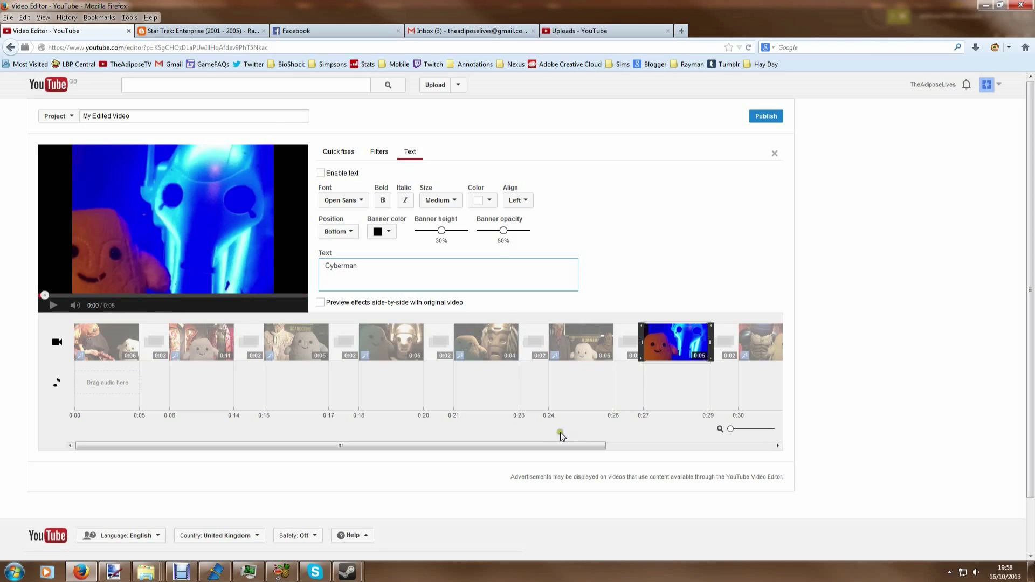
click(674, 366)
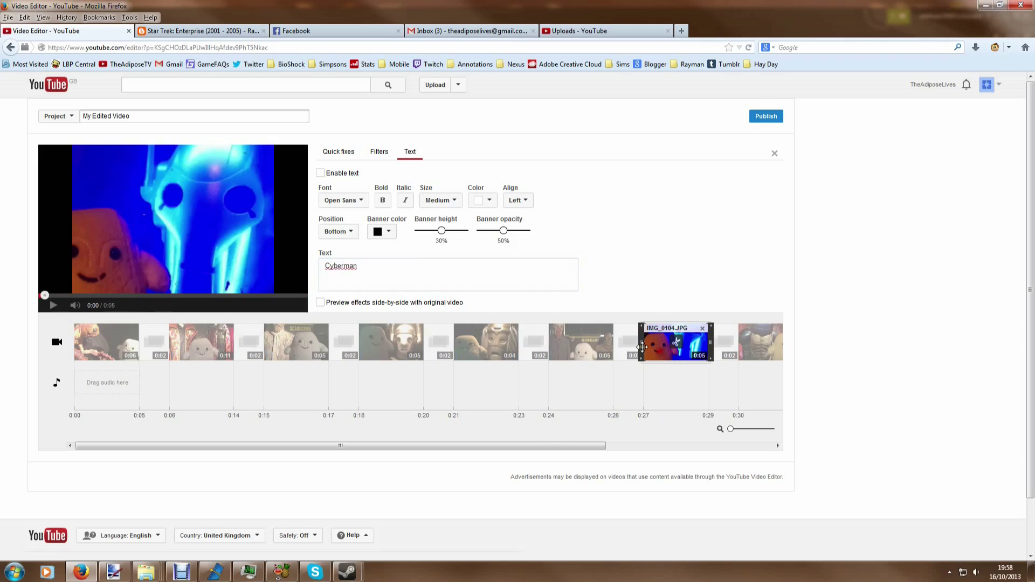
Step: Enable the caption and place it in a 20% high banner at the top, 50% opacity
click(321, 173)
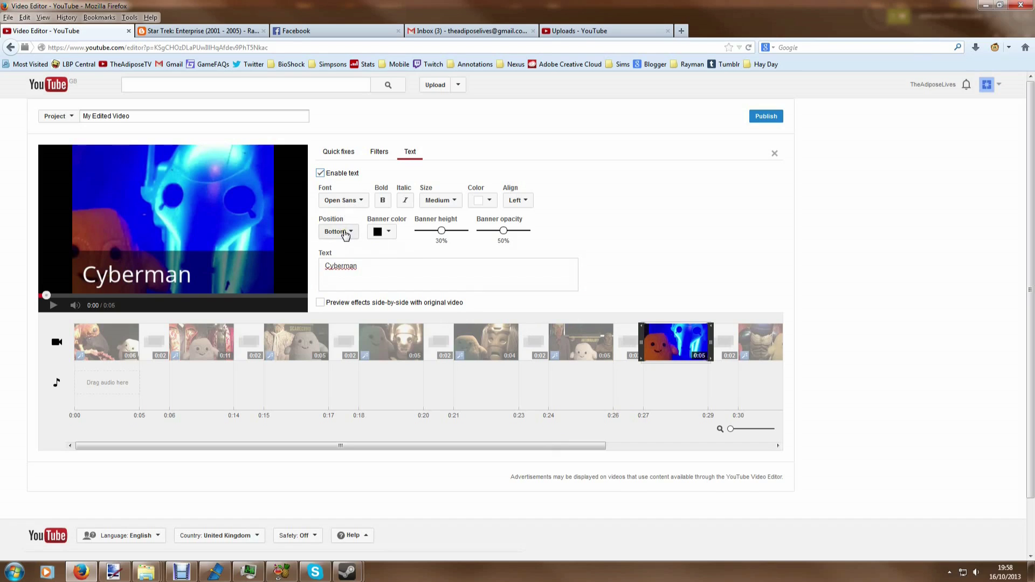
click(345, 233)
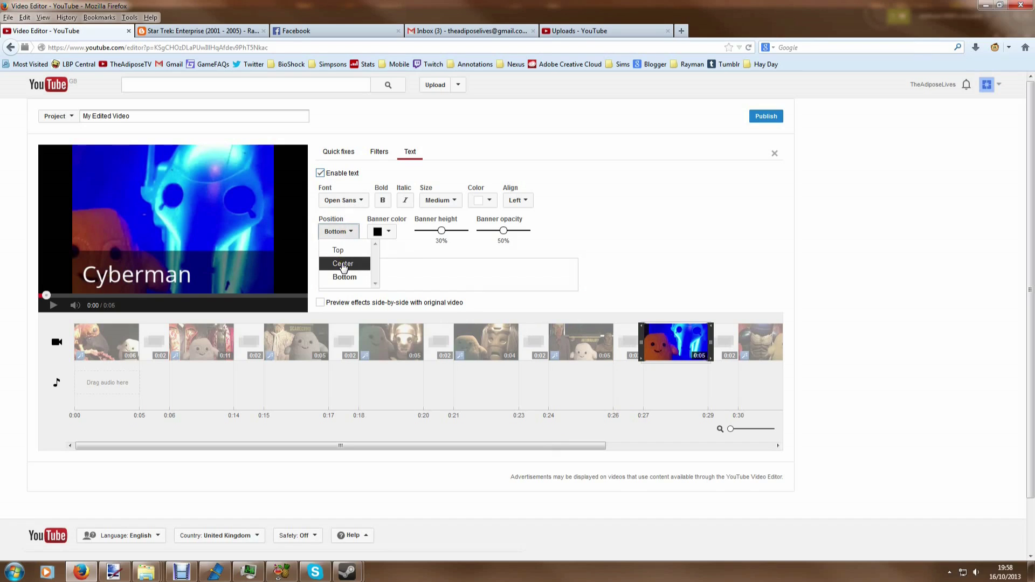
click(338, 250)
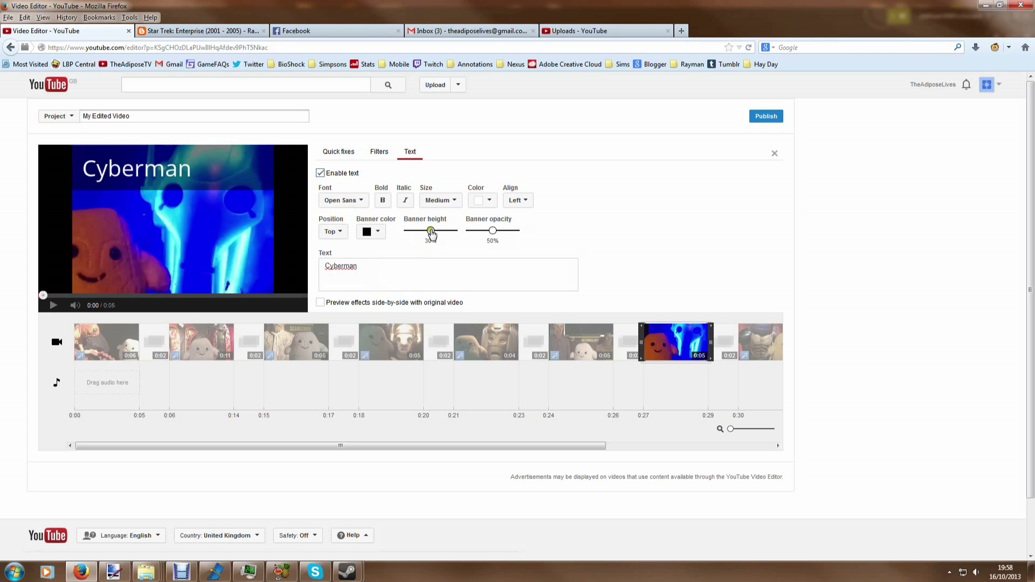
mouse_move(432, 233)
mouse_down()
mouse_move(447, 233)
mouse_move(411, 238)
mouse_move(419, 231)
mouse_up()
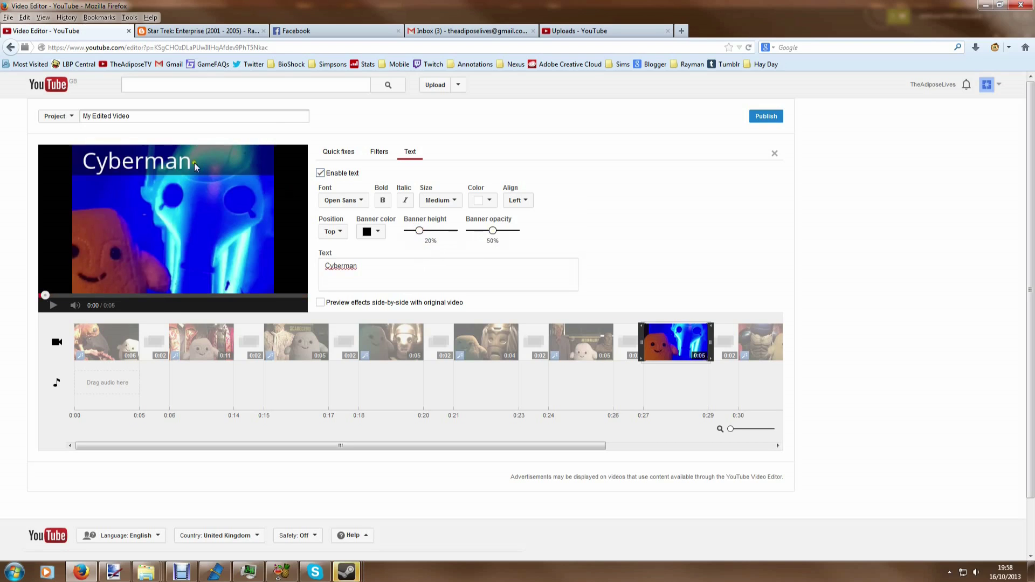
drag(493, 231, 534, 236)
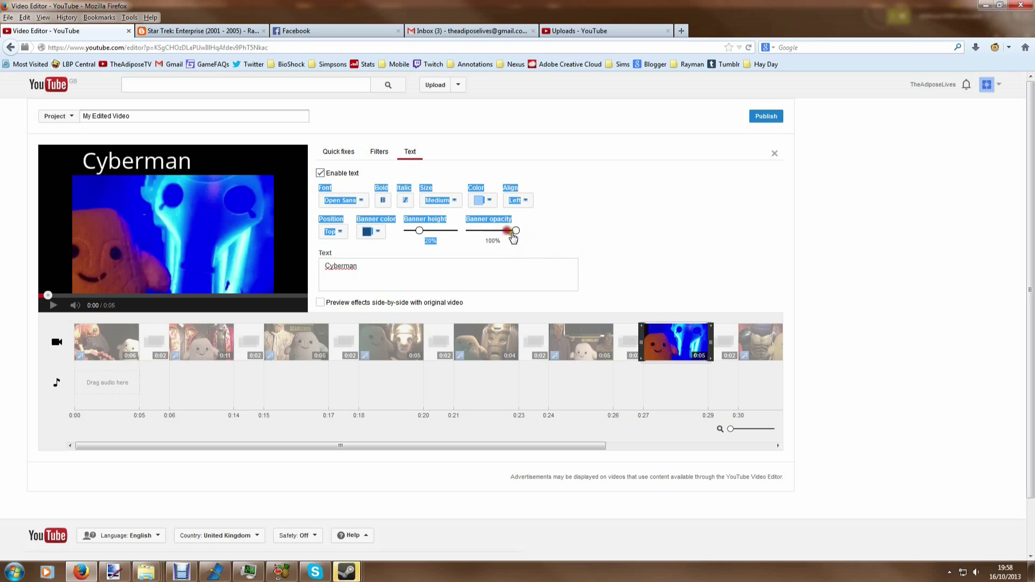
drag(517, 232, 493, 240)
Step: Centre-align the Cyberman caption text
click(437, 201)
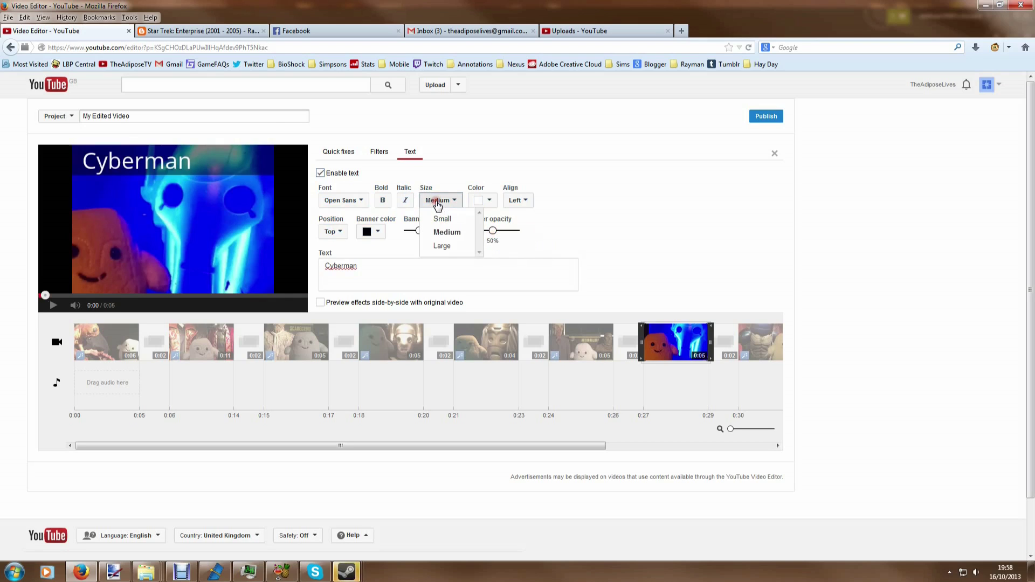
click(561, 170)
click(527, 201)
click(526, 230)
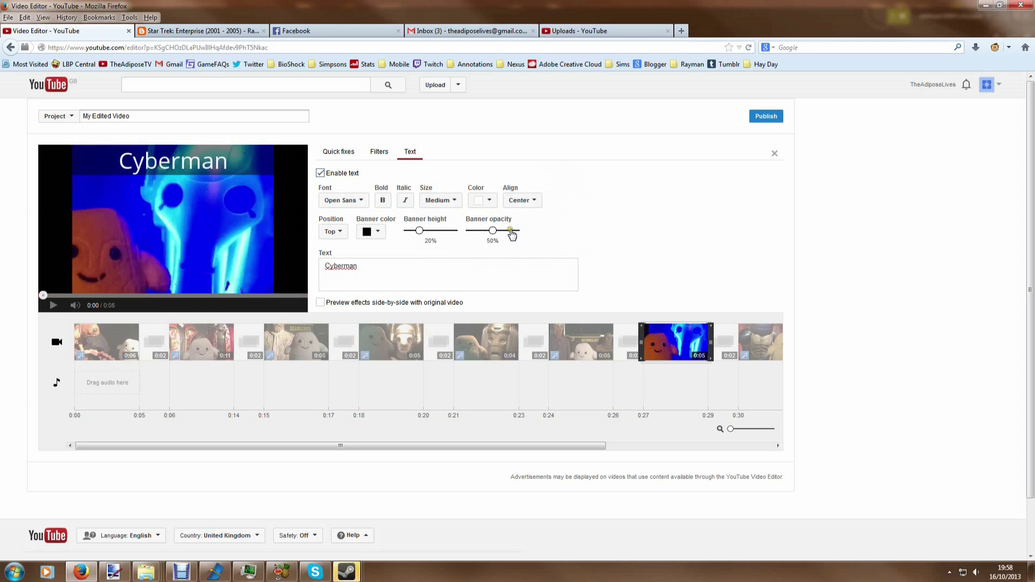
Step: Set the Cyberman caption font to Budmo Jigglish
click(361, 201)
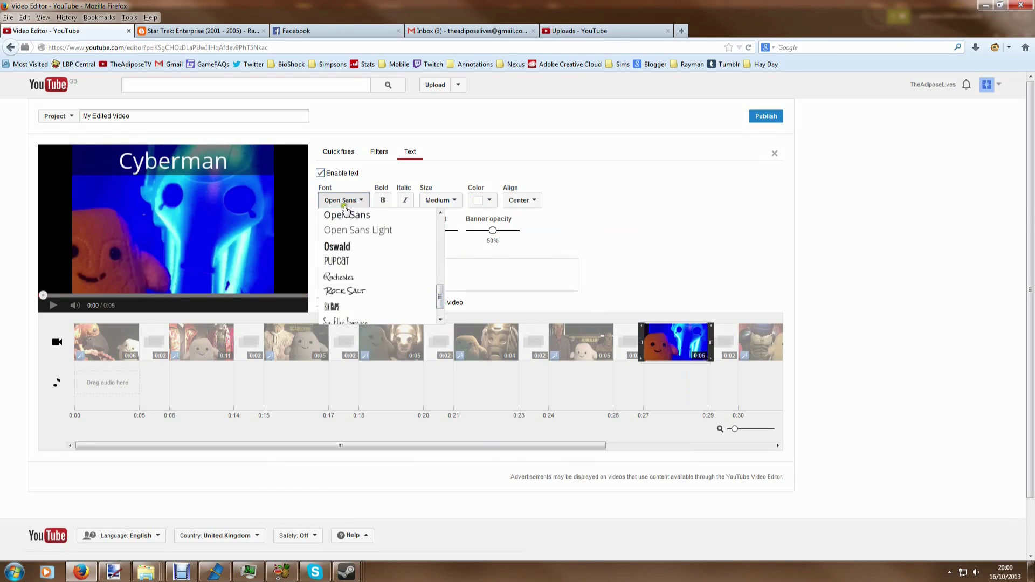
drag(441, 296, 442, 232)
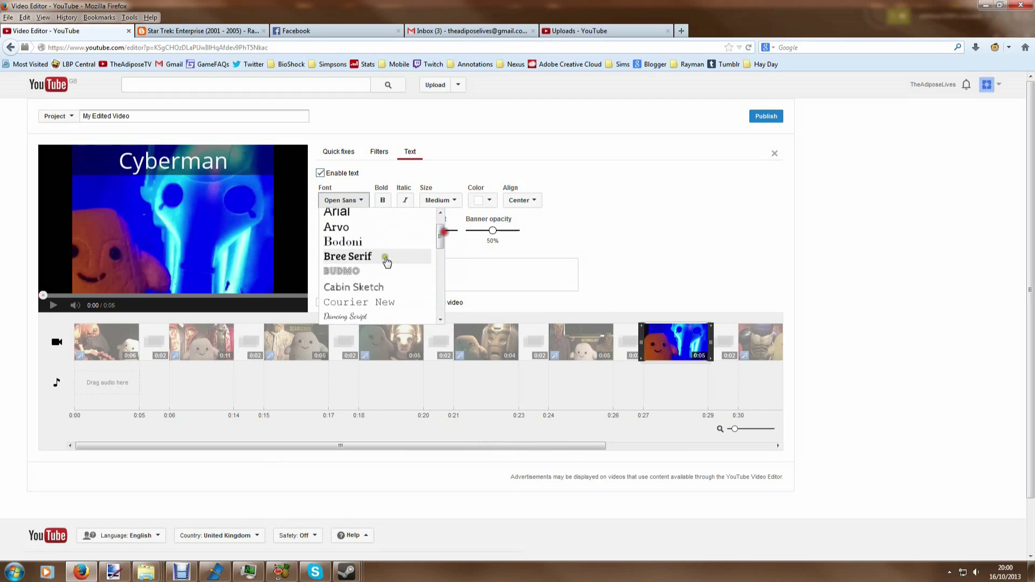
click(355, 270)
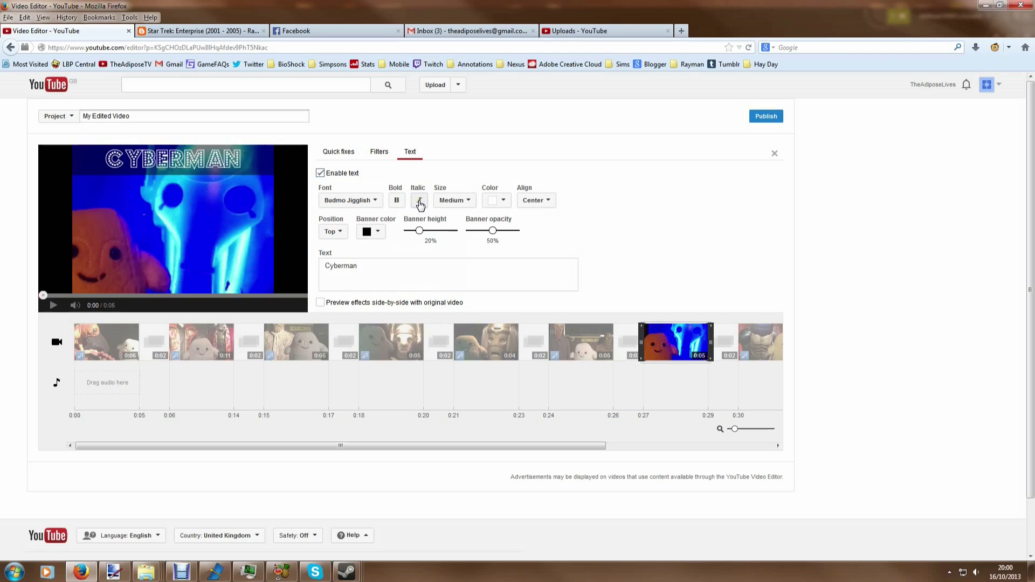
Step: Make the caption text blue on a white banner, and lengthen the blue clip
click(496, 203)
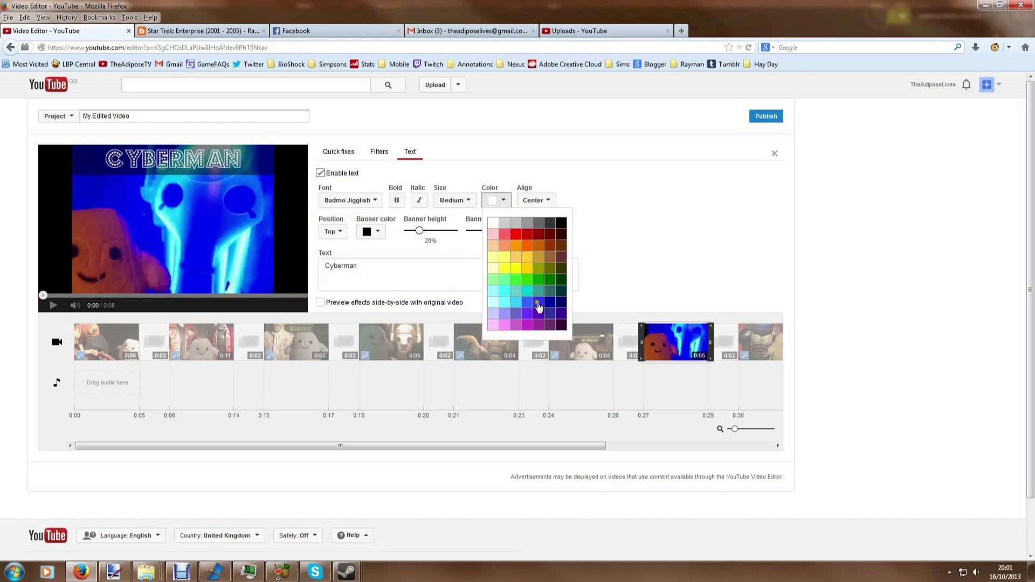
click(539, 307)
click(371, 232)
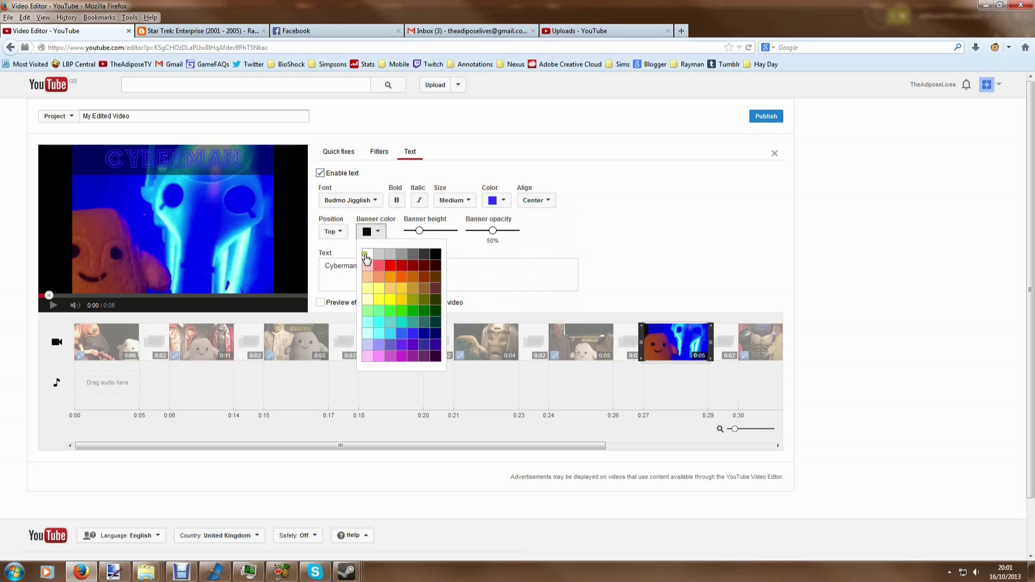
click(367, 256)
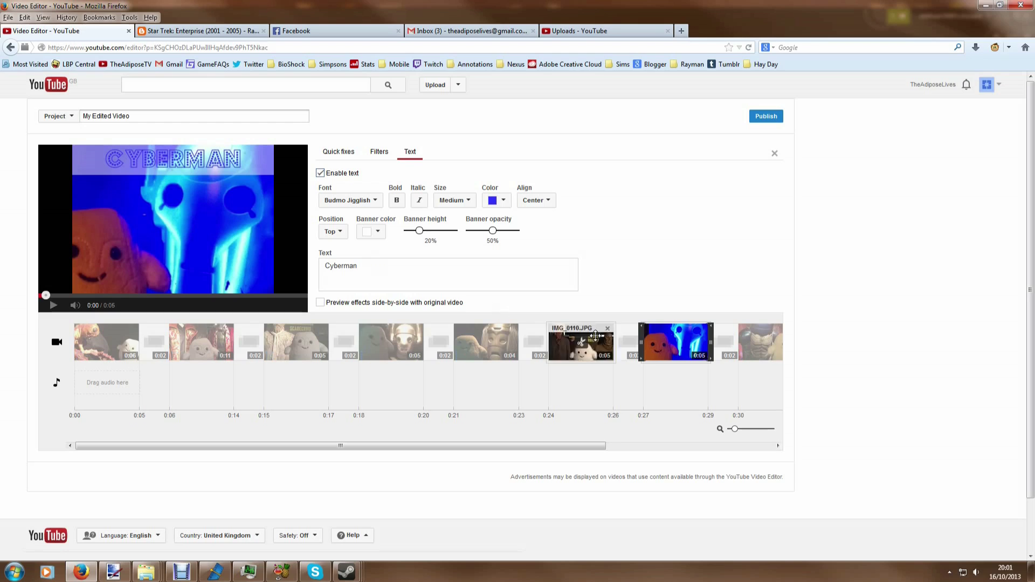
drag(713, 344, 744, 346)
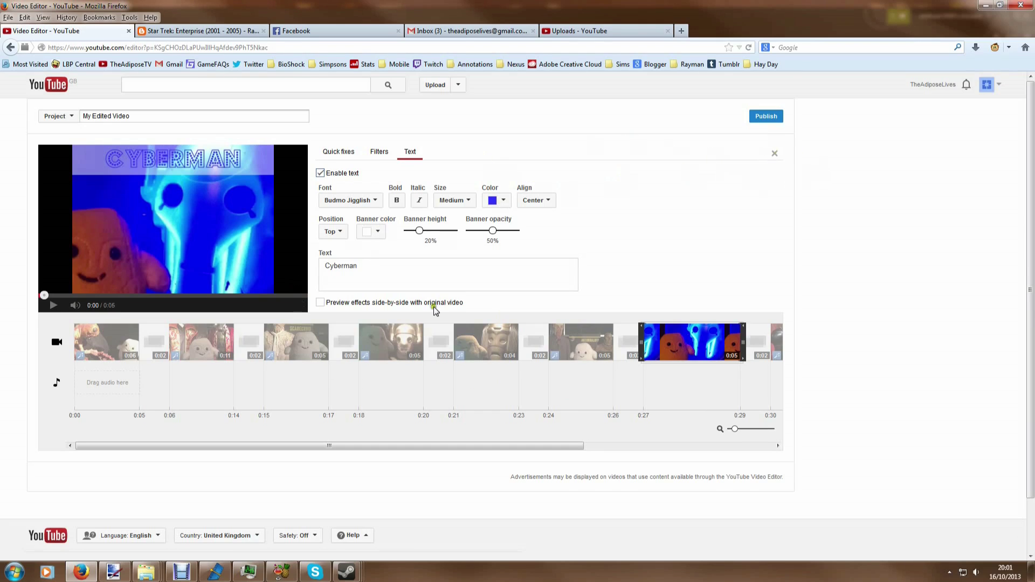
Step: Close the caption settings and drag My Slideshow to the end of the timeline
click(774, 154)
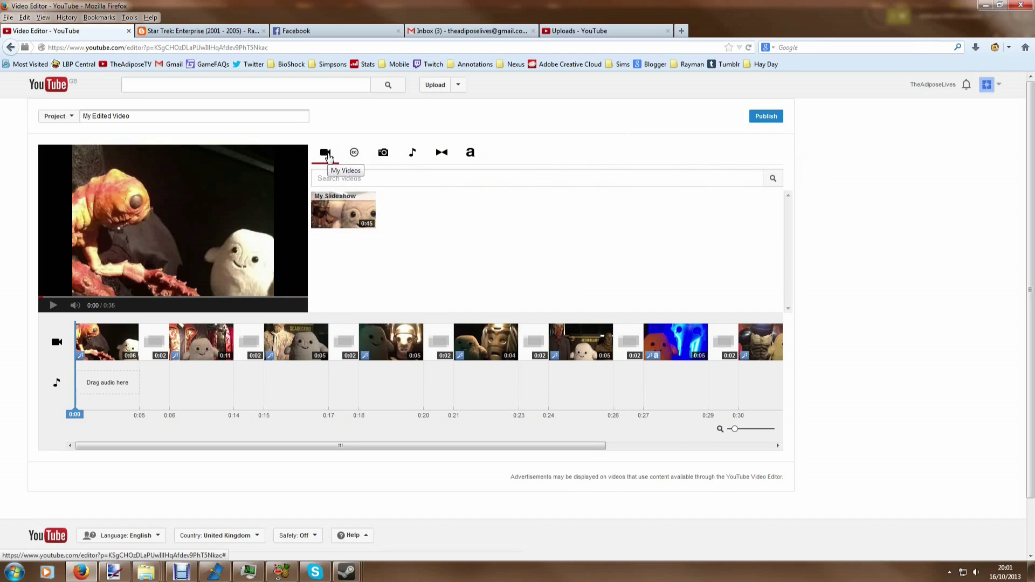
mouse_move(323, 331)
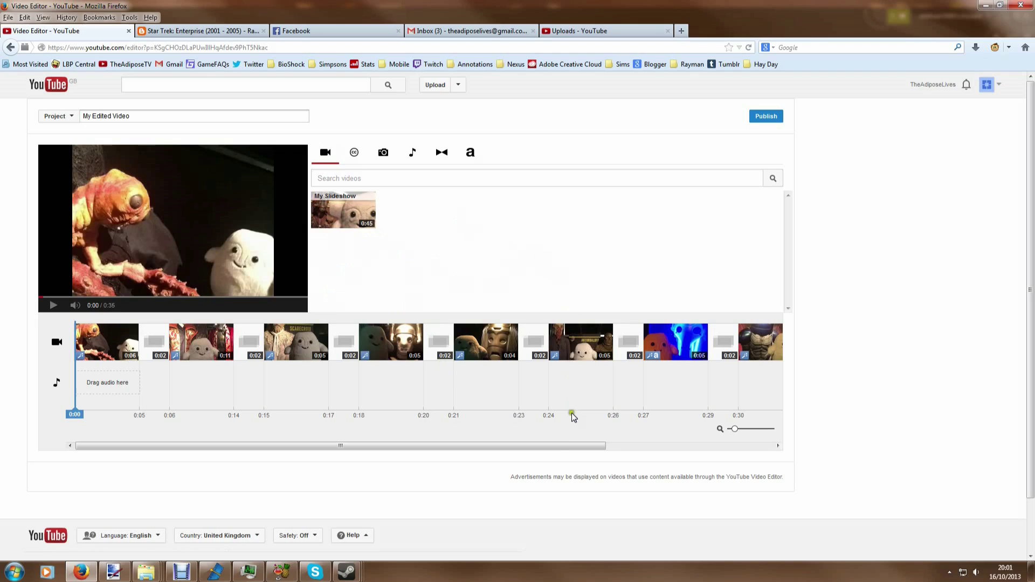
drag(563, 446, 793, 452)
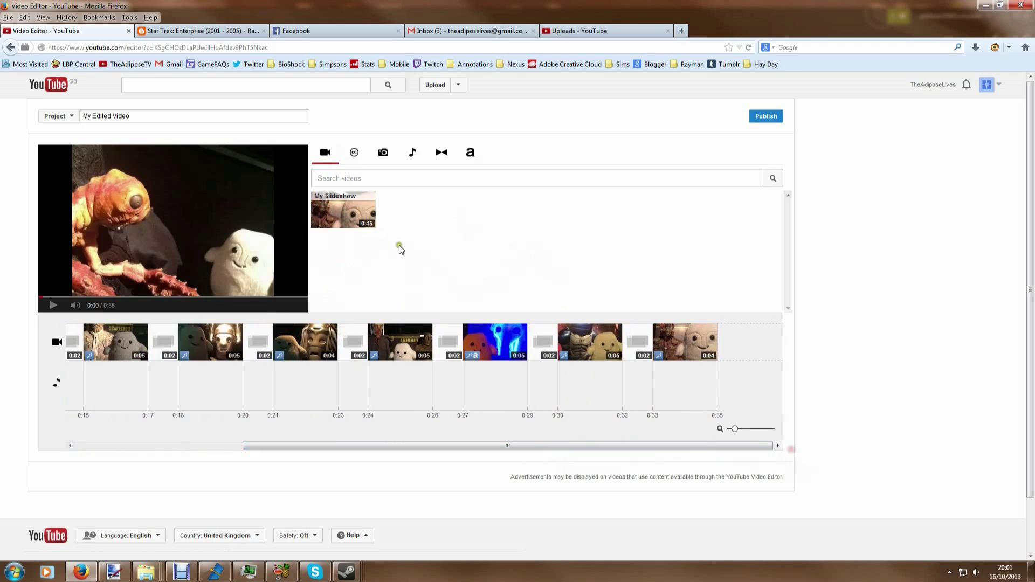
mouse_move(327, 218)
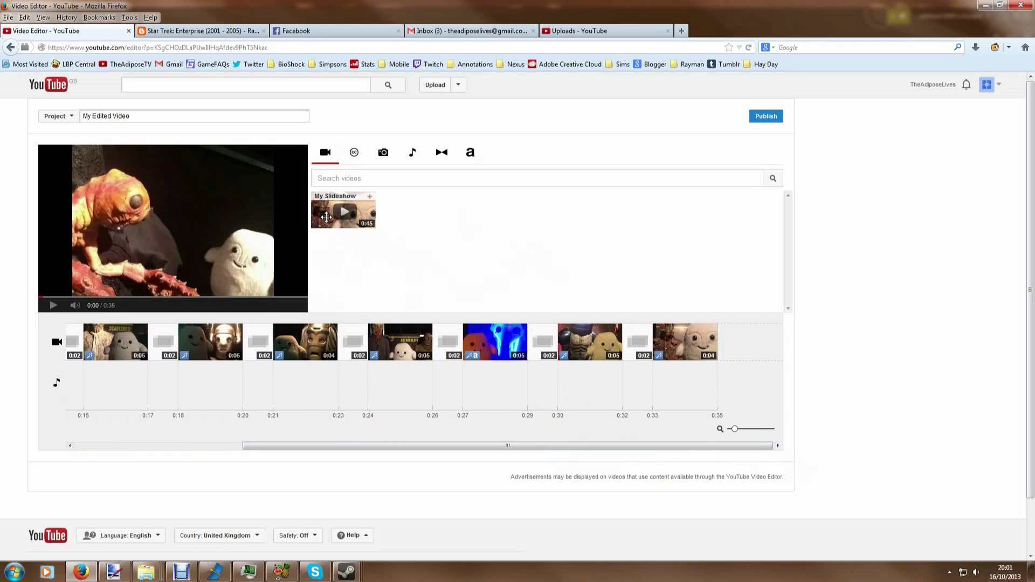
drag(326, 217, 754, 342)
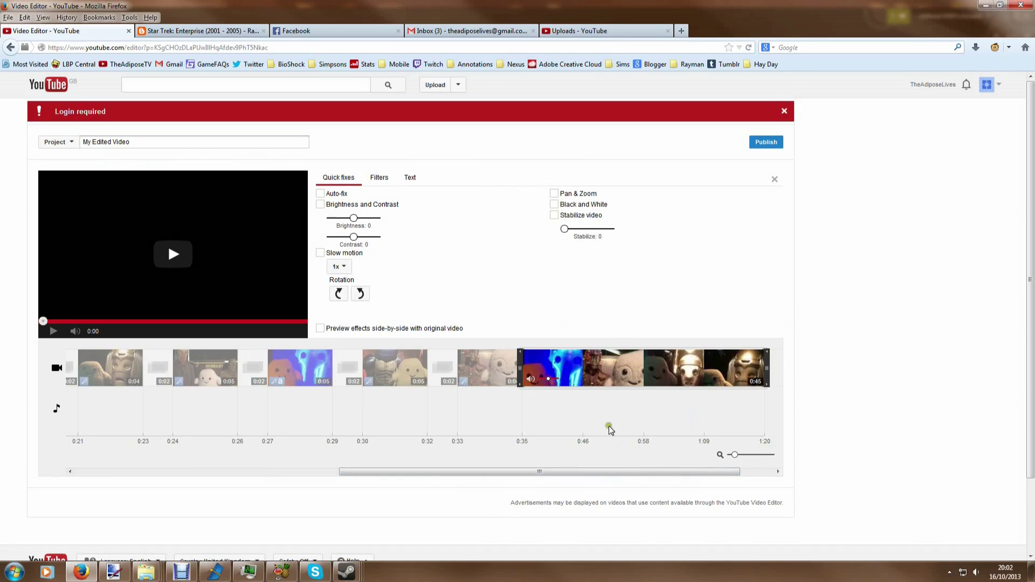
Step: Scroll to the timeline's end and delete the My Slideshow clip
drag(546, 472, 632, 473)
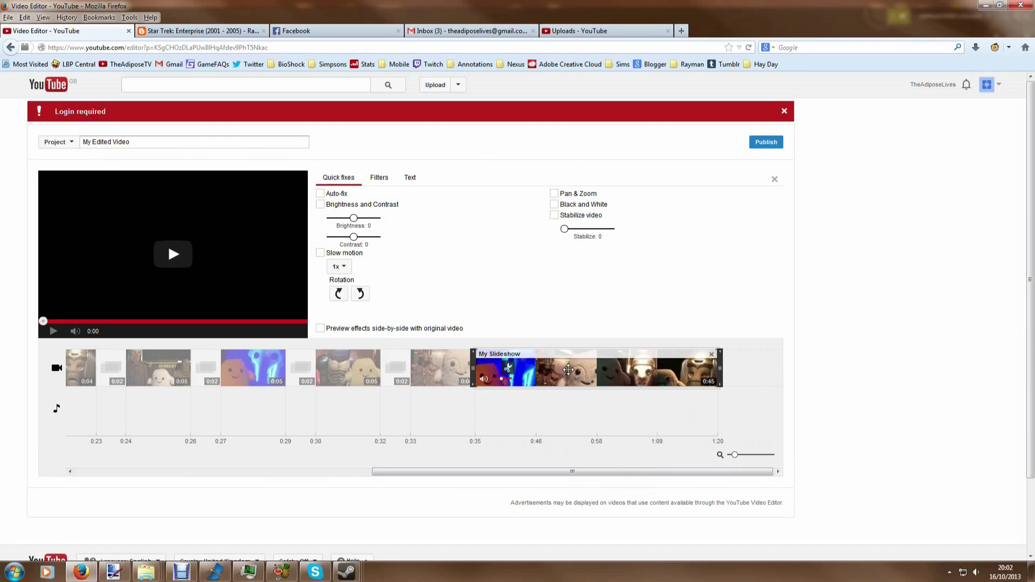
click(432, 432)
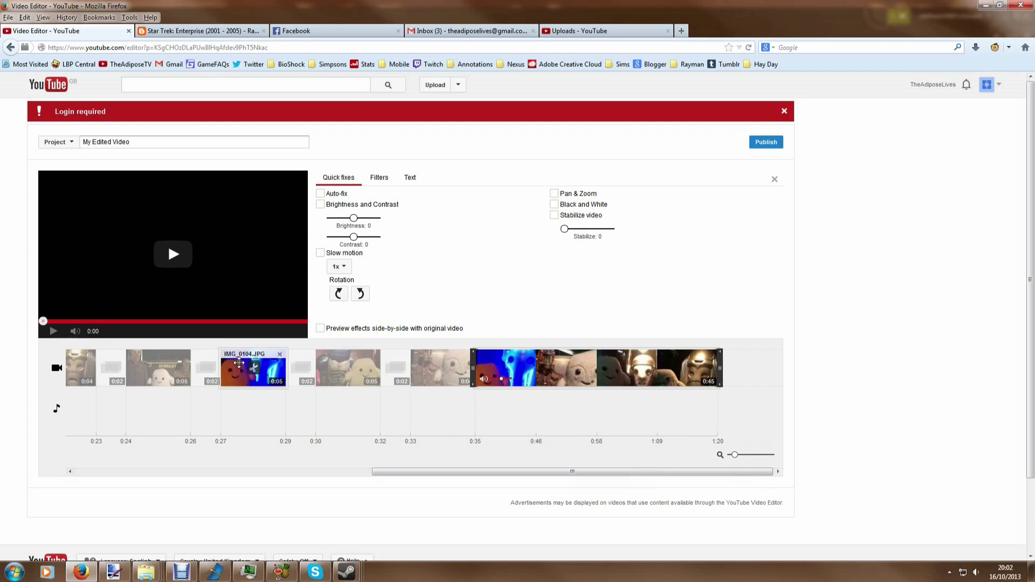
click(756, 389)
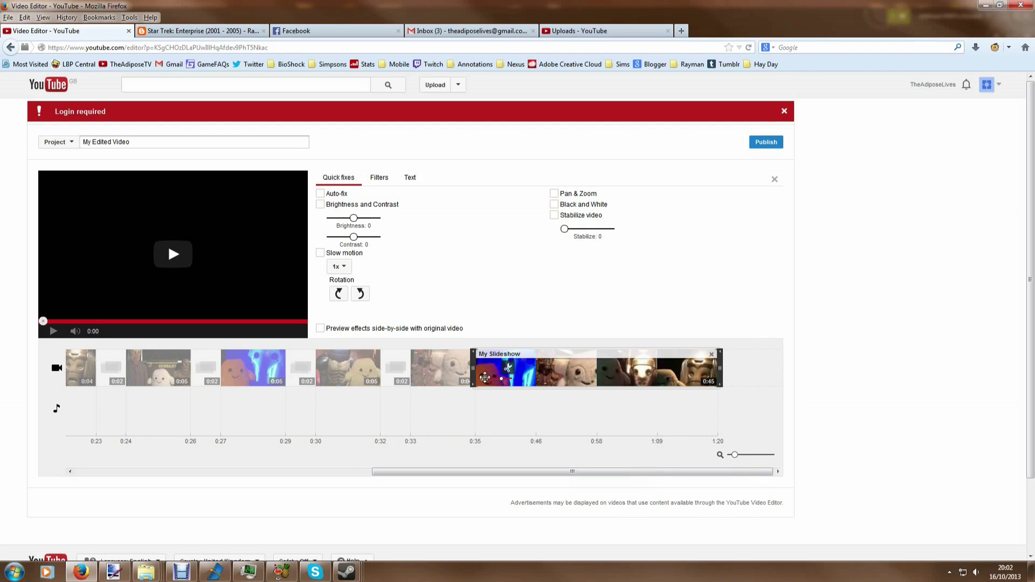
click(311, 398)
click(712, 355)
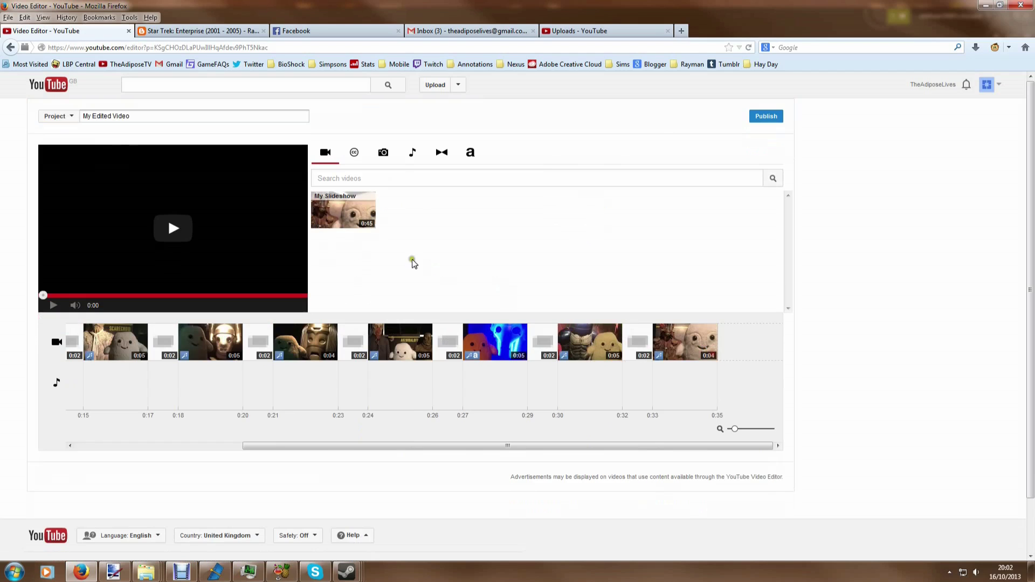
Step: Browse the Creative Commons clips such as City at night and Small waterfall
click(355, 152)
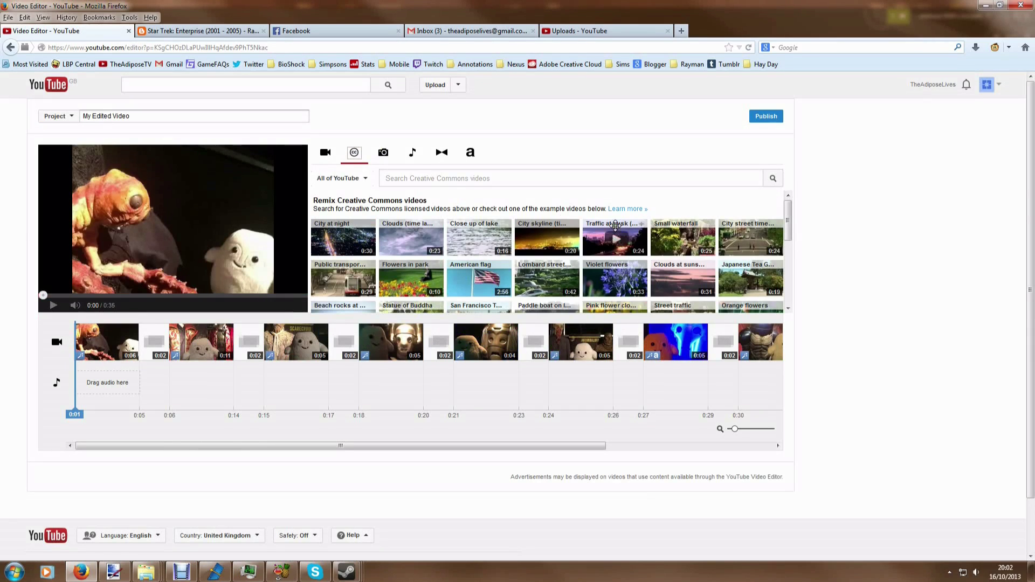
mouse_move(786, 223)
mouse_down()
mouse_move(794, 307)
mouse_move(793, 223)
mouse_up()
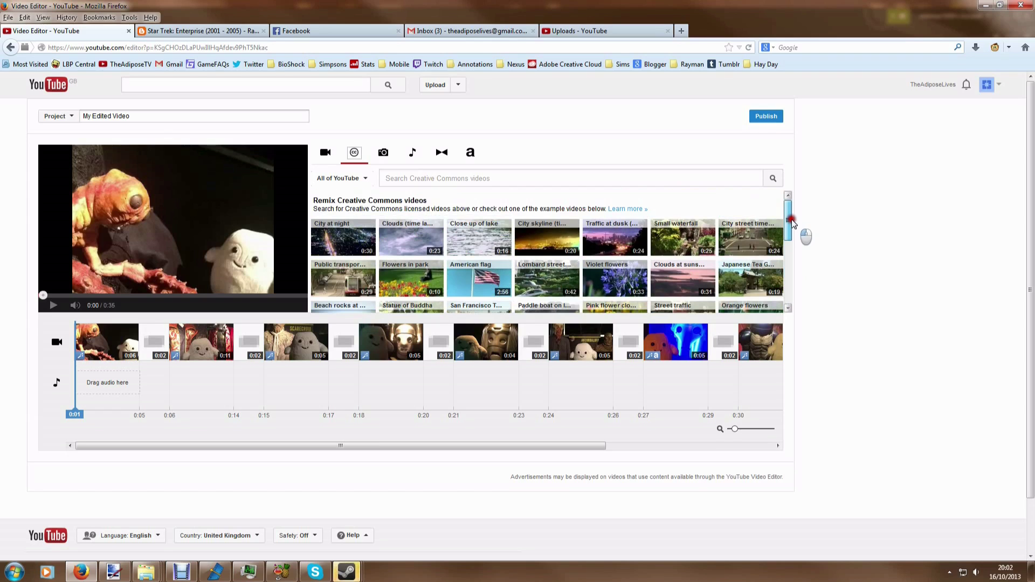
drag(792, 222, 791, 283)
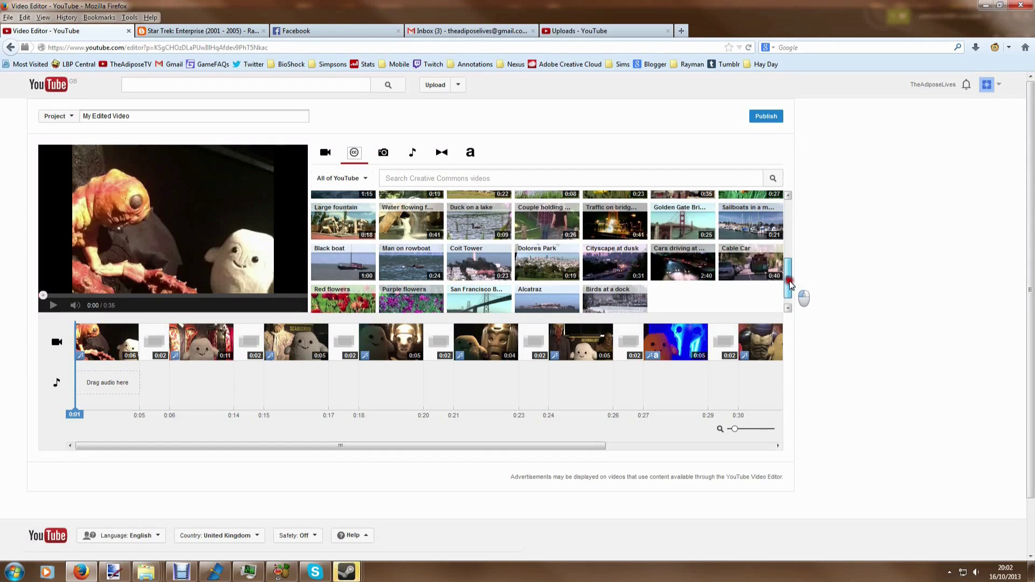
drag(790, 283, 789, 213)
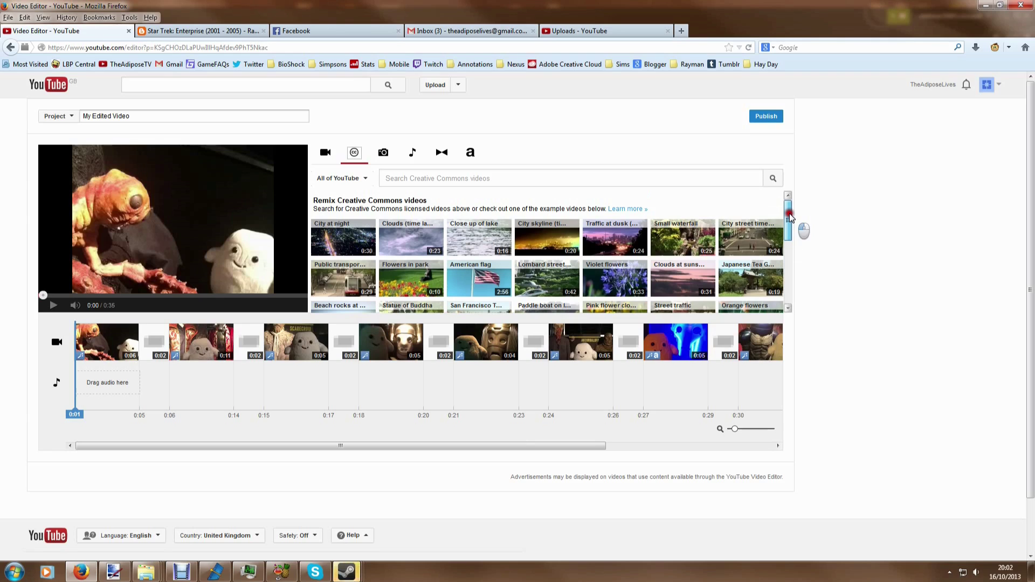
drag(527, 451, 730, 431)
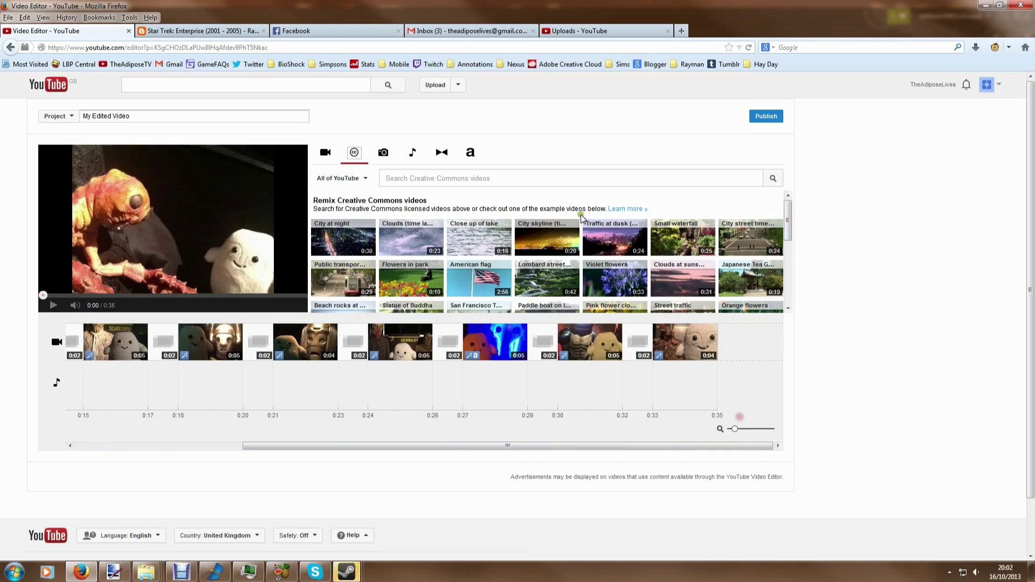
drag(578, 222, 747, 348)
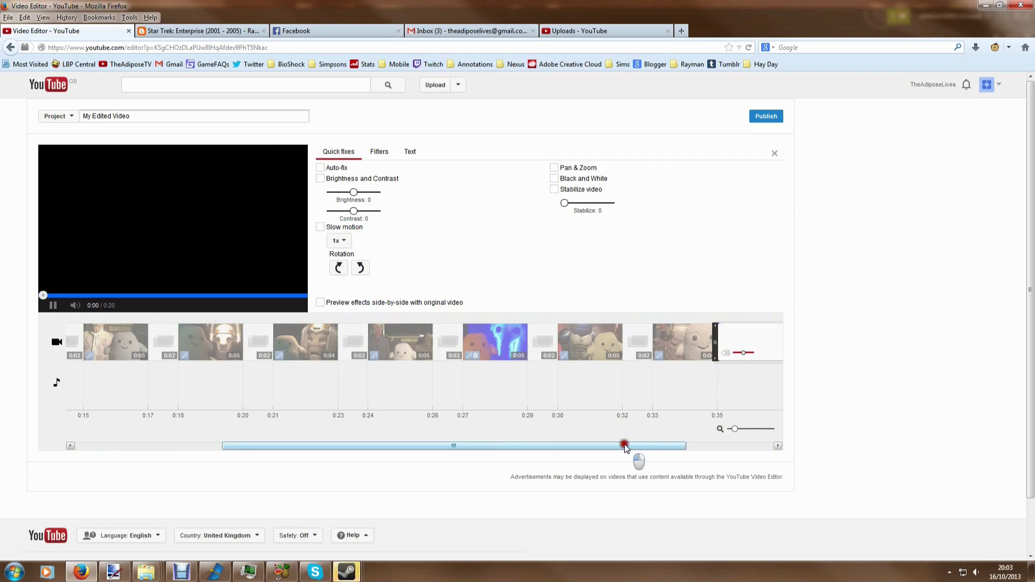
drag(625, 448, 712, 447)
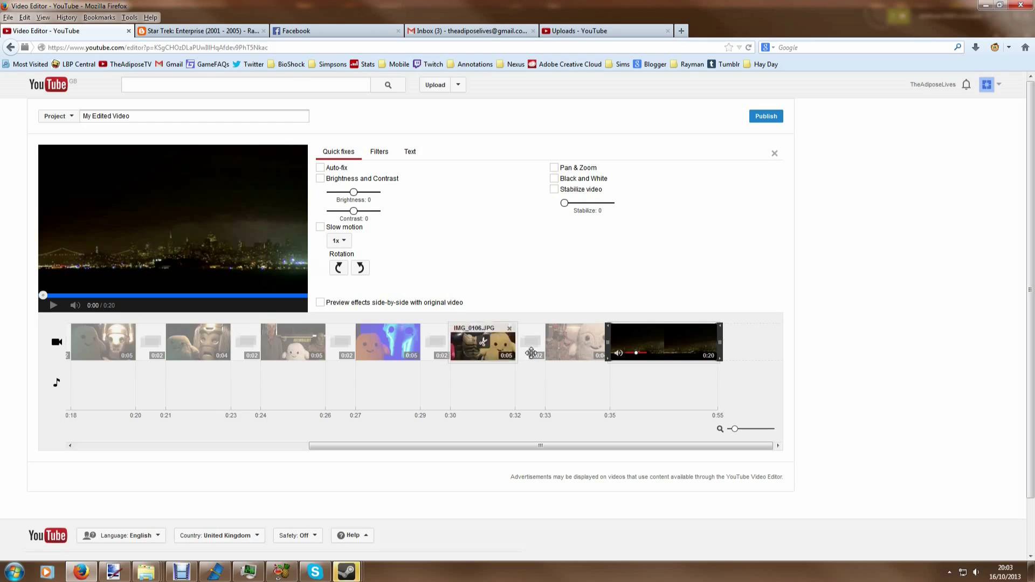
drag(608, 343, 642, 343)
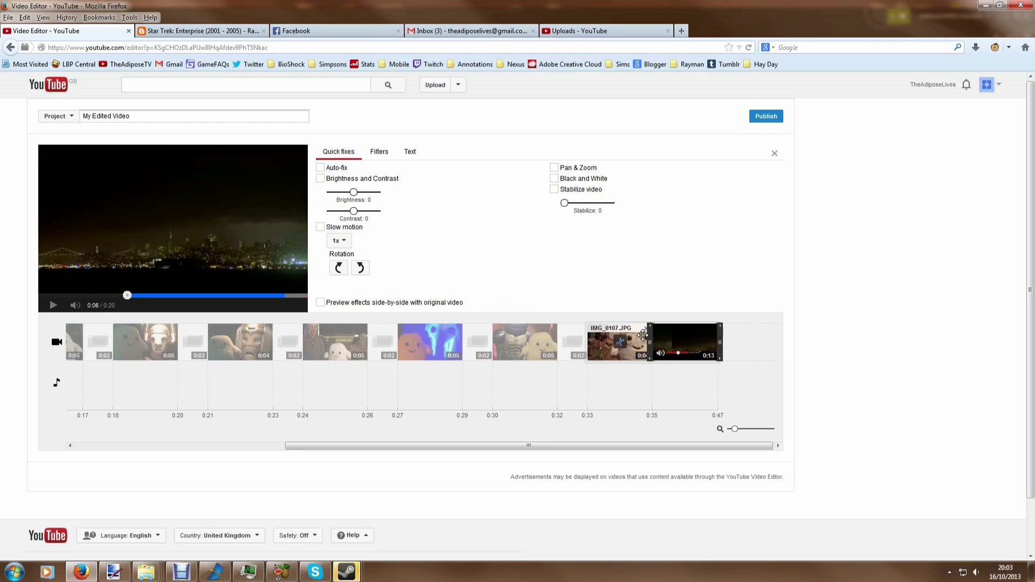
click(379, 152)
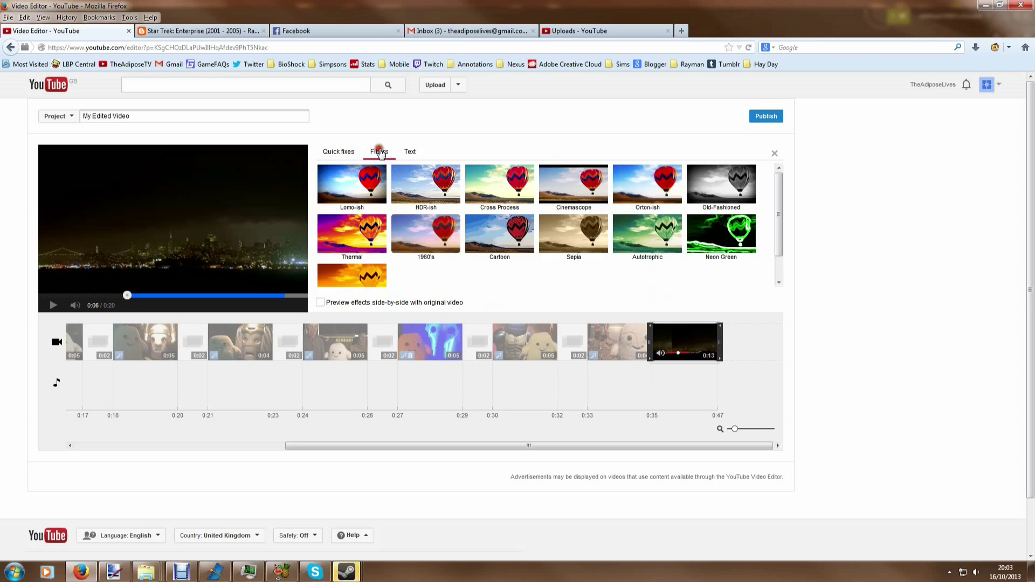
click(722, 233)
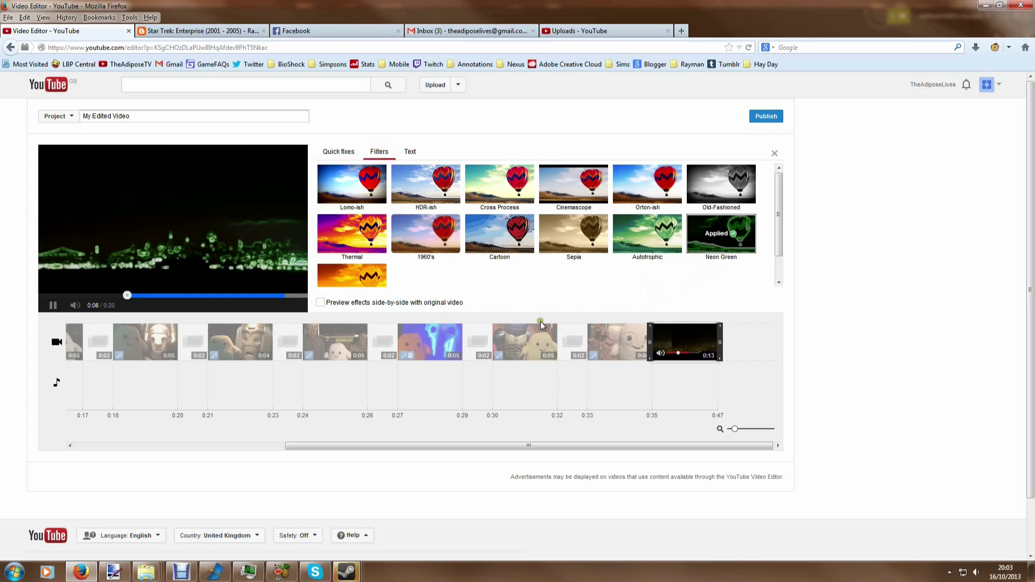
click(53, 306)
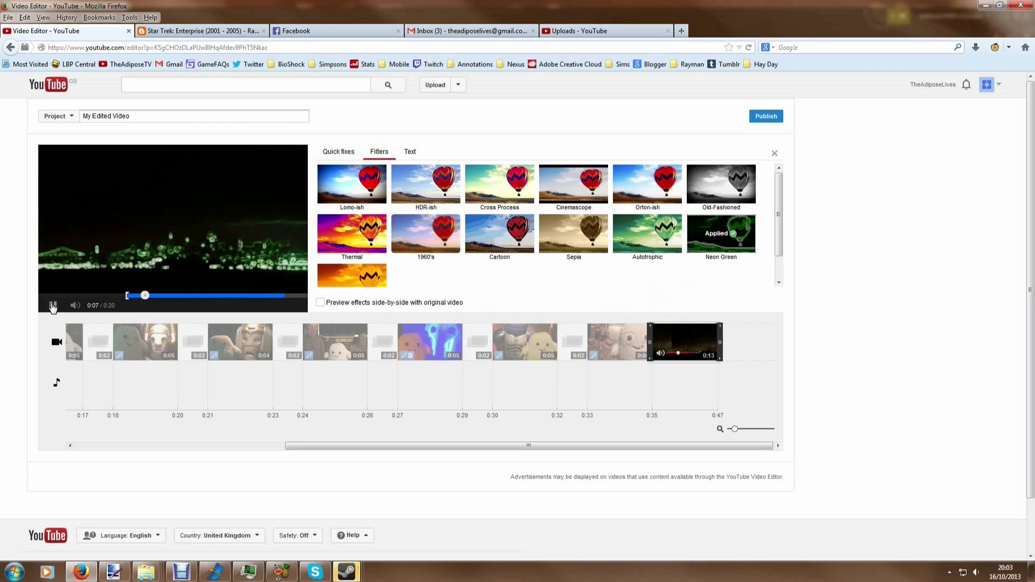
mouse_move(716, 328)
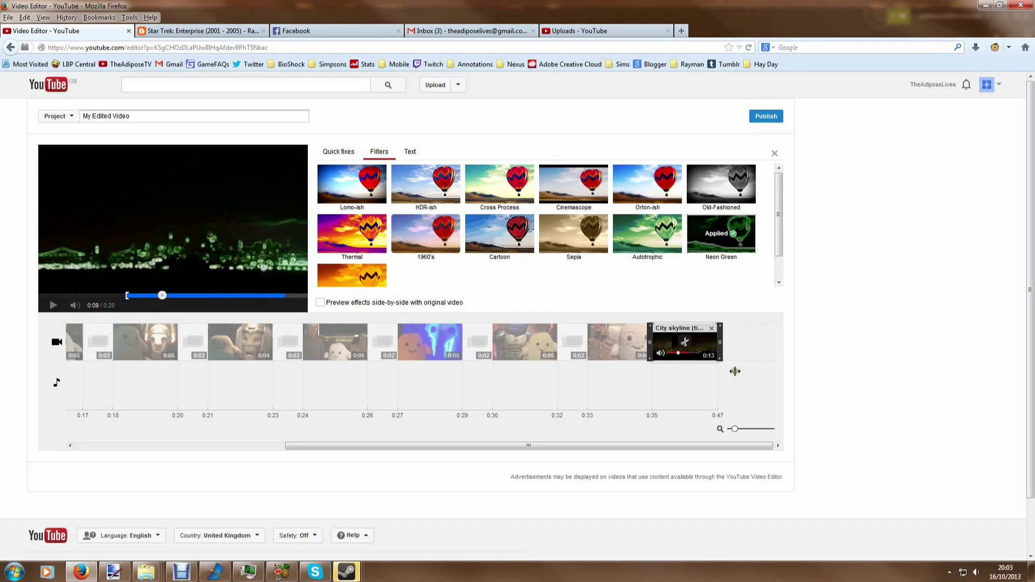
click(712, 329)
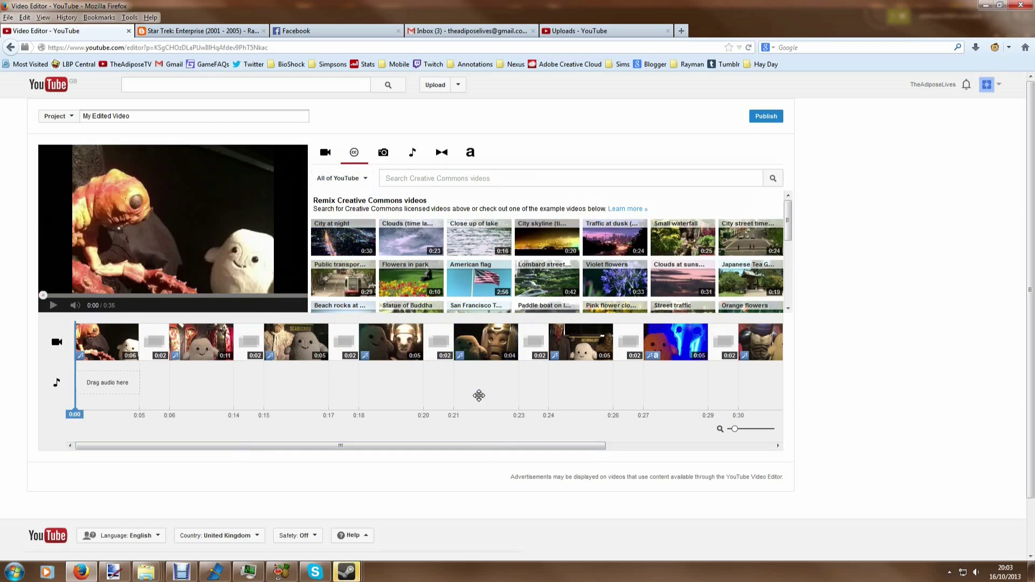
Step: Show the music track library and preview the Opening Night track
click(383, 153)
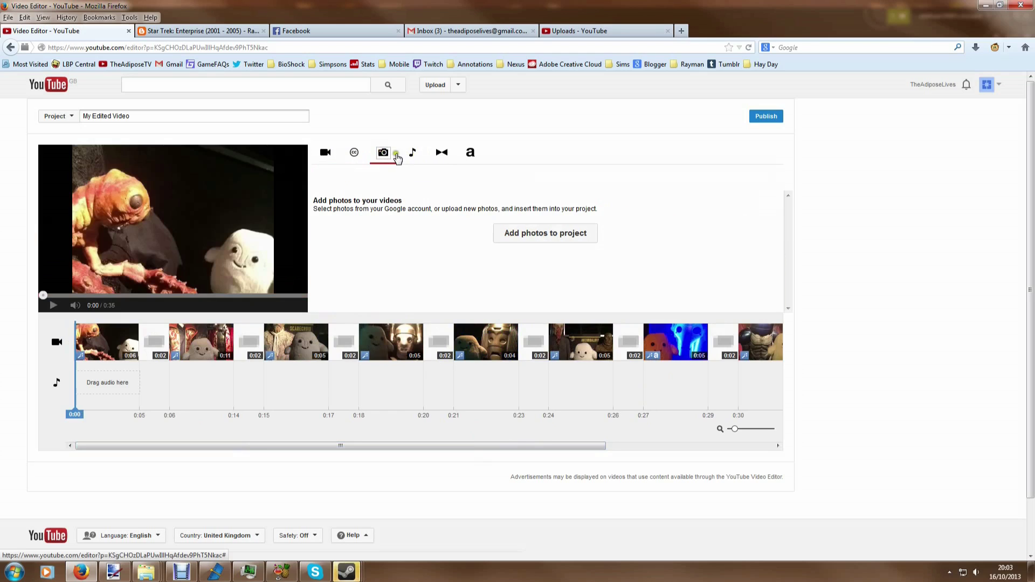
click(414, 153)
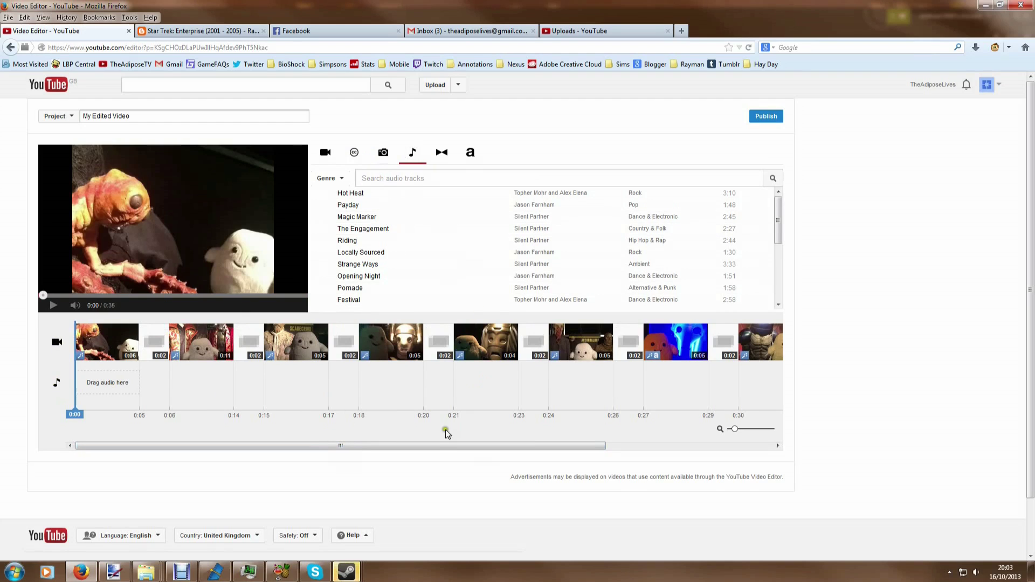
drag(449, 449, 354, 429)
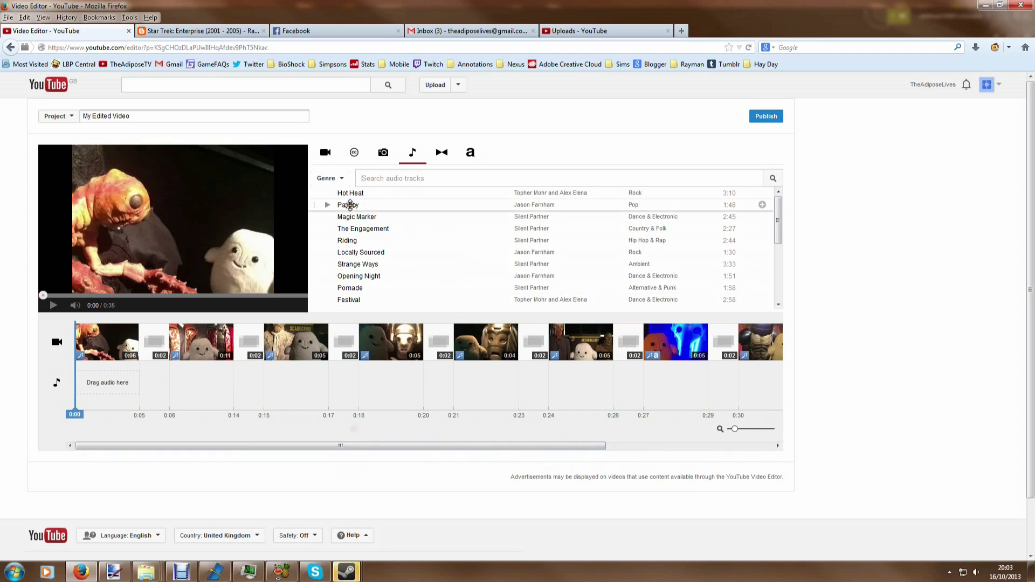
click(326, 276)
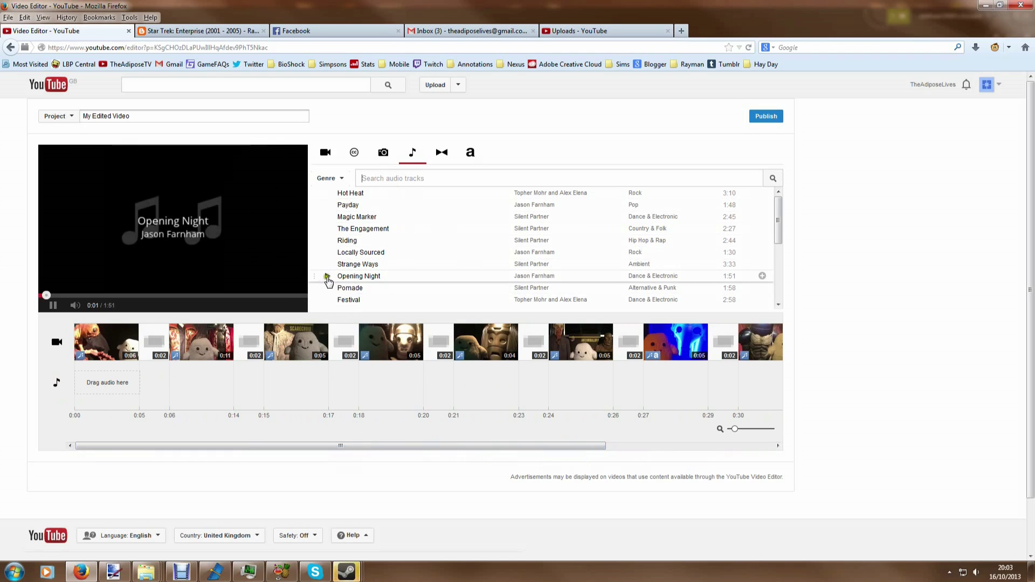
click(327, 277)
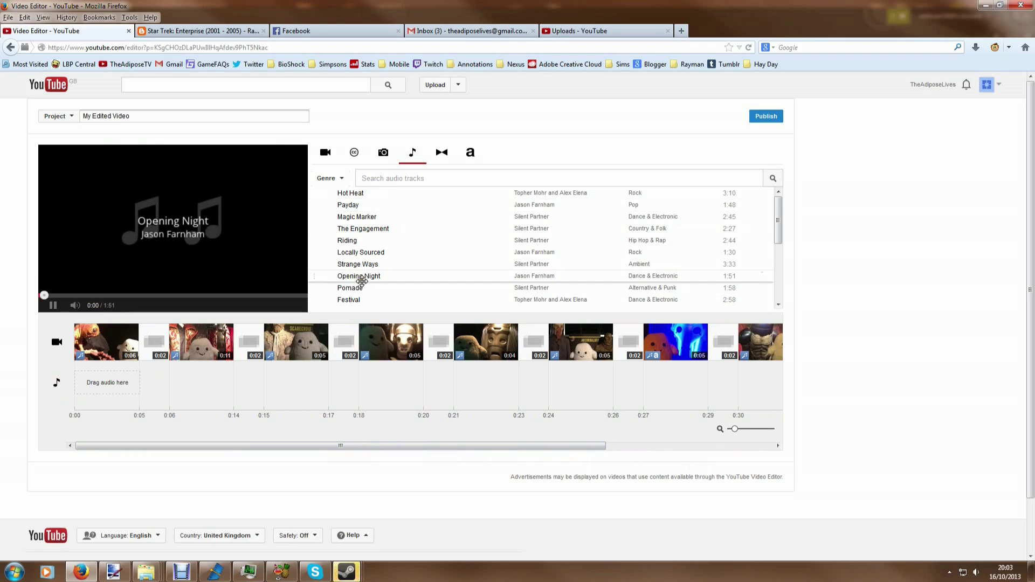
Step: Place Opening Night on the audio lane and trim it to end at 0:24
drag(349, 276, 116, 381)
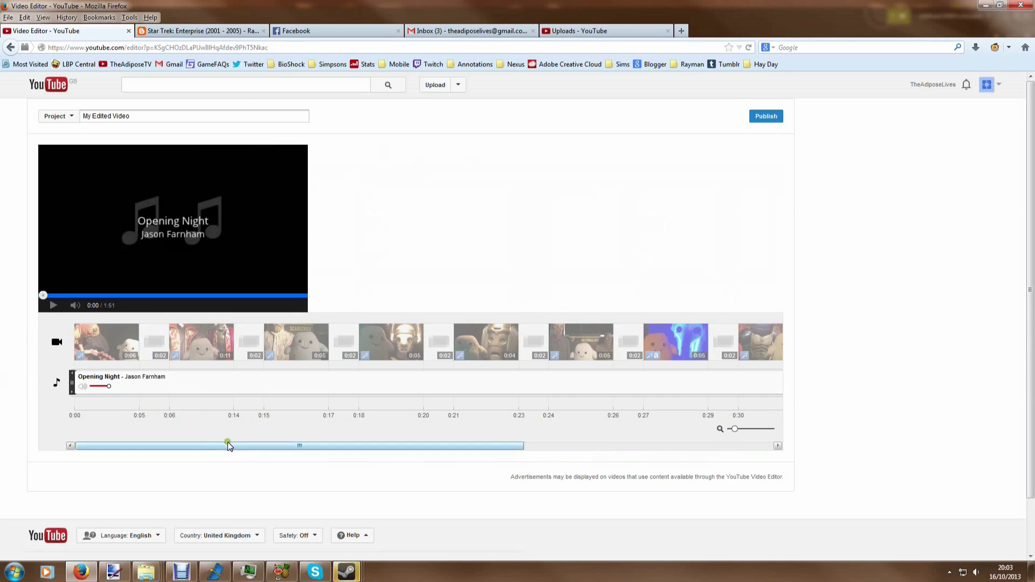
drag(228, 446, 552, 440)
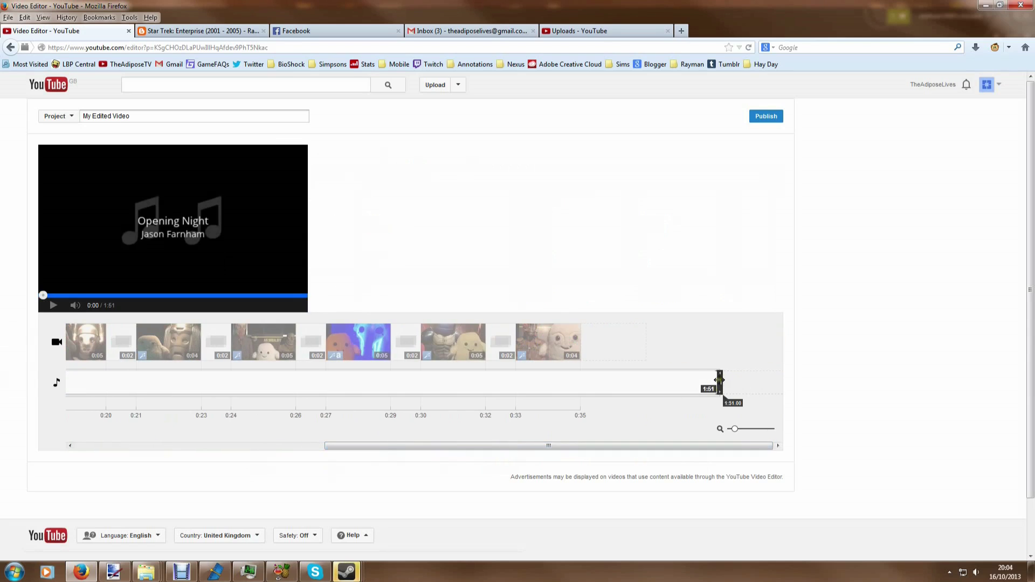
drag(720, 381, 229, 381)
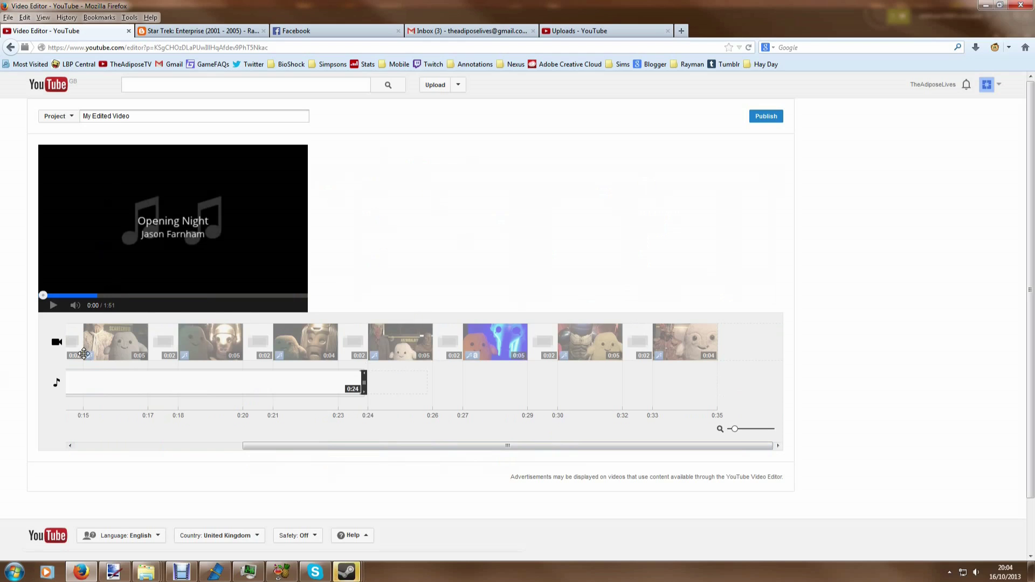
click(56, 382)
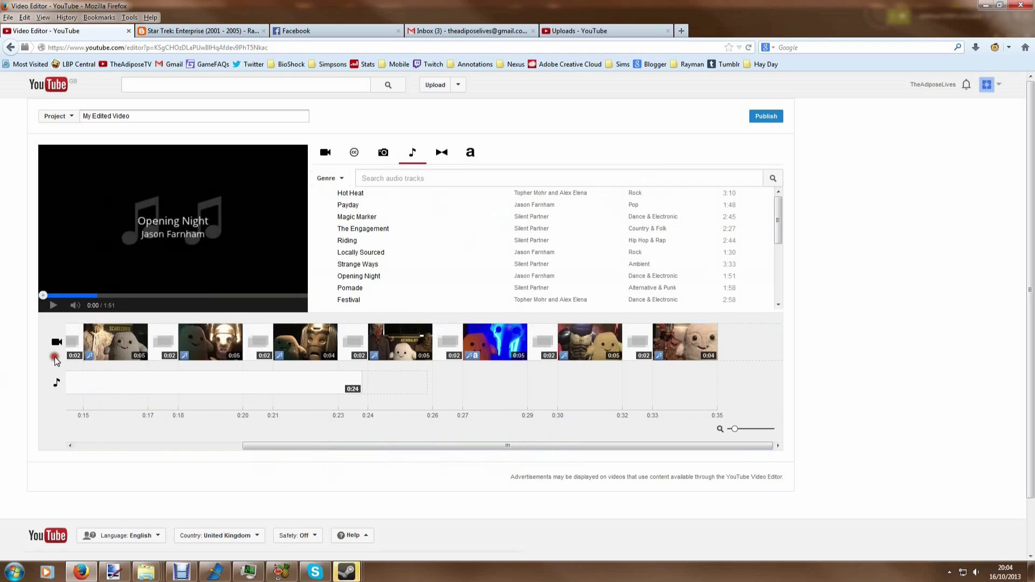
Step: Search music for 'rock' and add Elephants at 0:24 after Opening Night, trimming its end
click(406, 178)
text(rock)
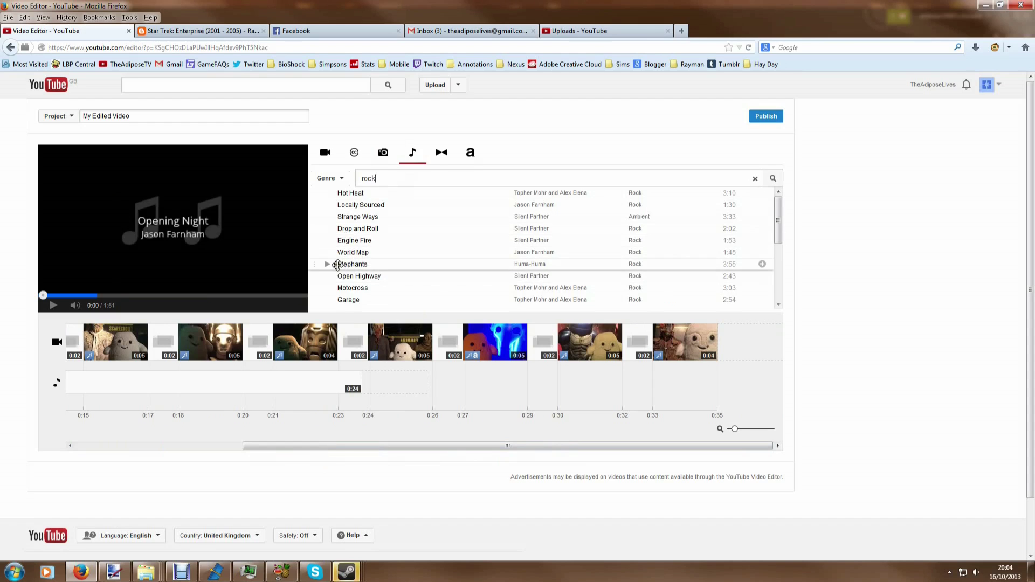
drag(350, 266, 652, 393)
drag(407, 446, 693, 451)
drag(720, 381, 335, 371)
drag(505, 447, 416, 449)
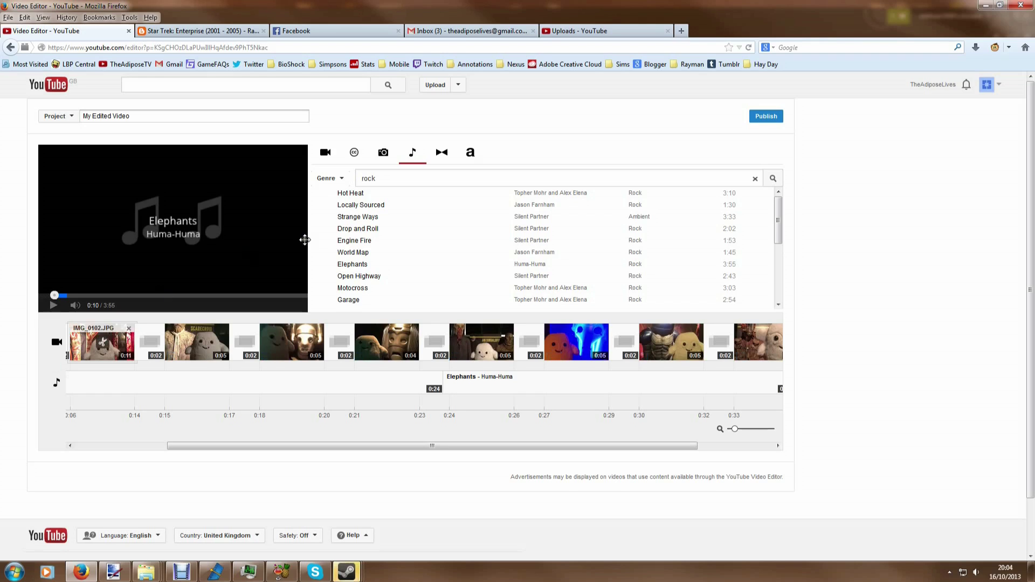
Step: Remove the Crossfade transition between the second and third clips
click(441, 153)
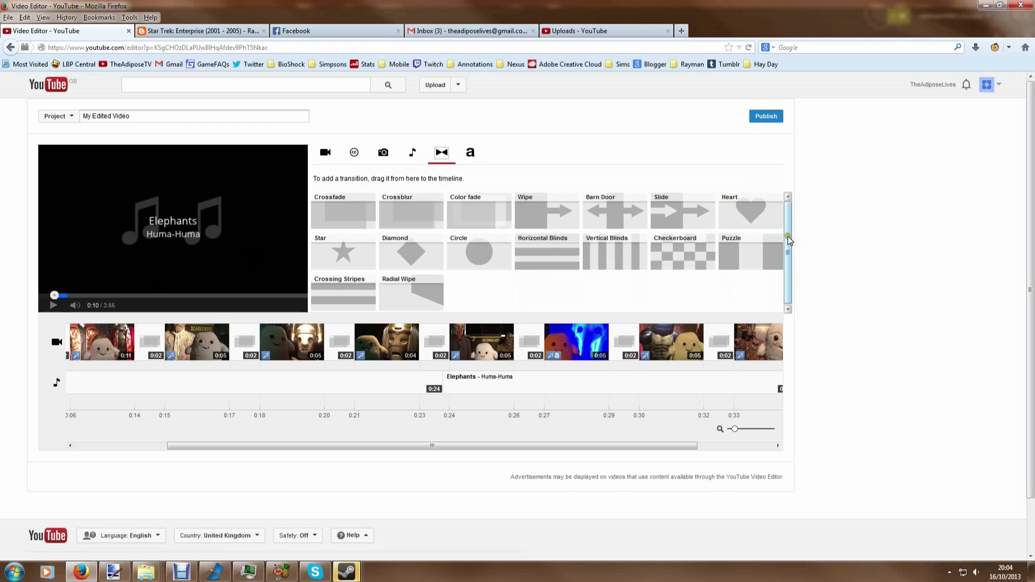
drag(145, 347, 343, 340)
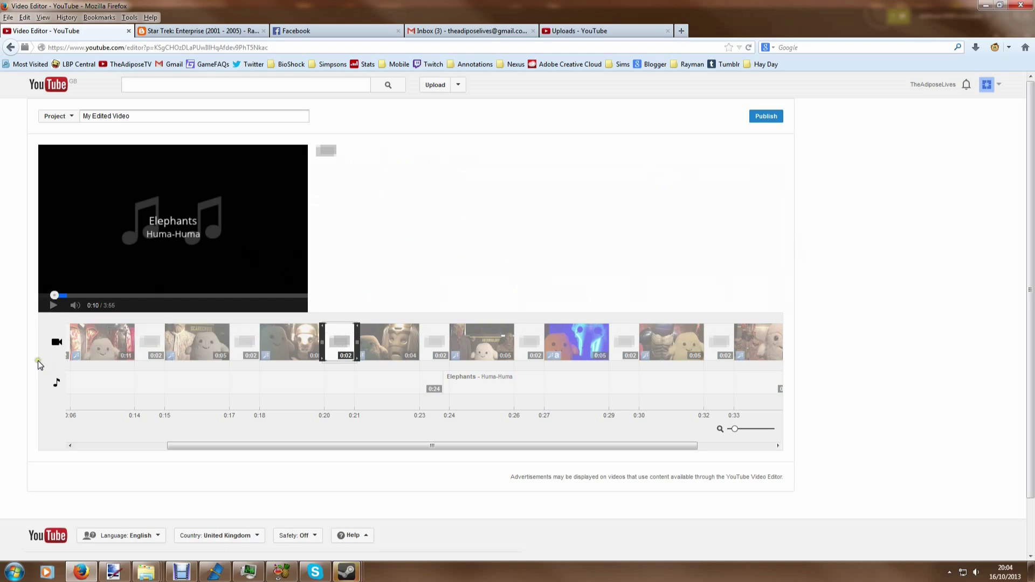
drag(45, 354, 46, 354)
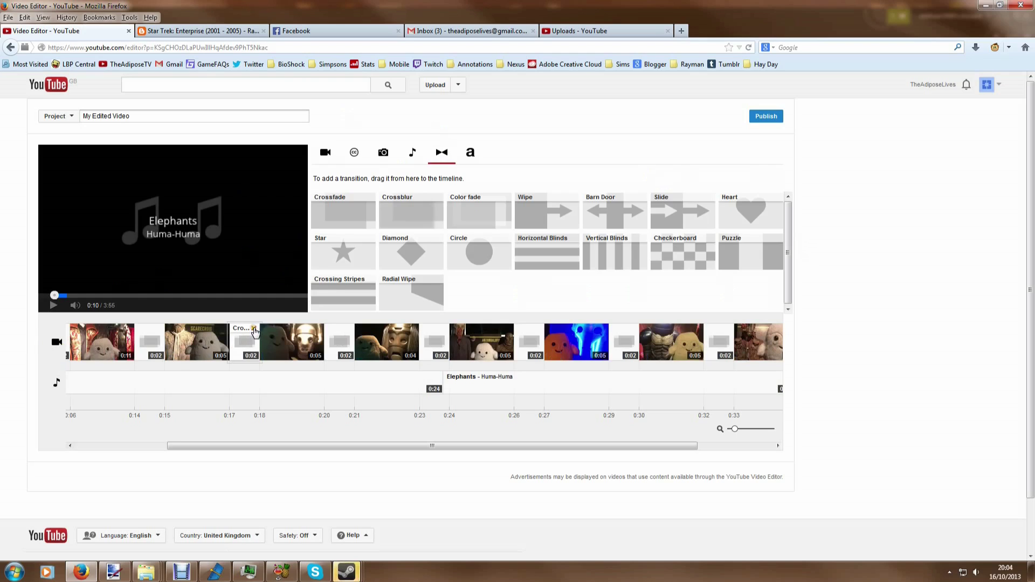
click(254, 328)
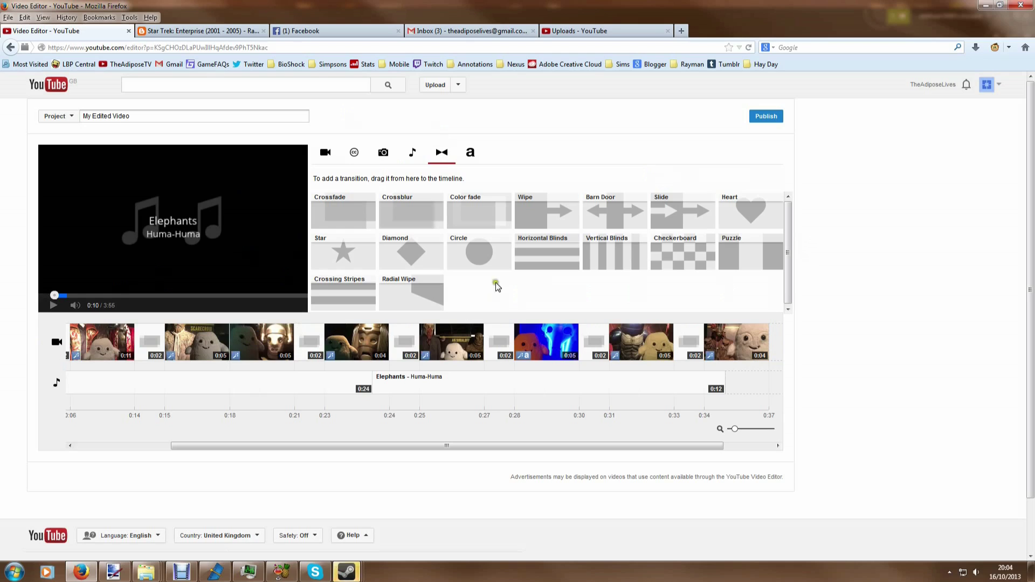
Step: Place a Circle transition between photos near 0:09 and play the preview to check it
drag(488, 257, 229, 354)
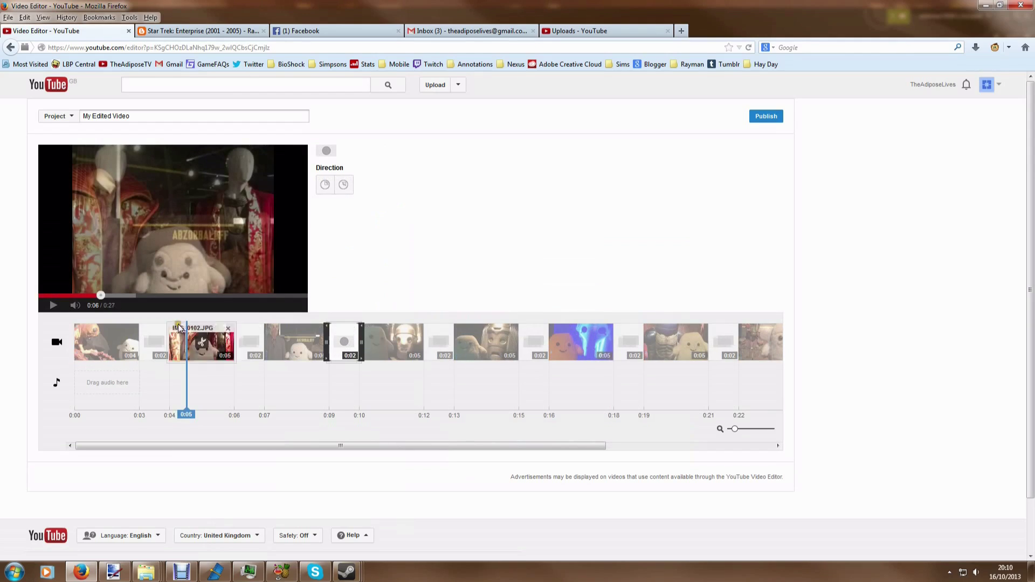
click(54, 306)
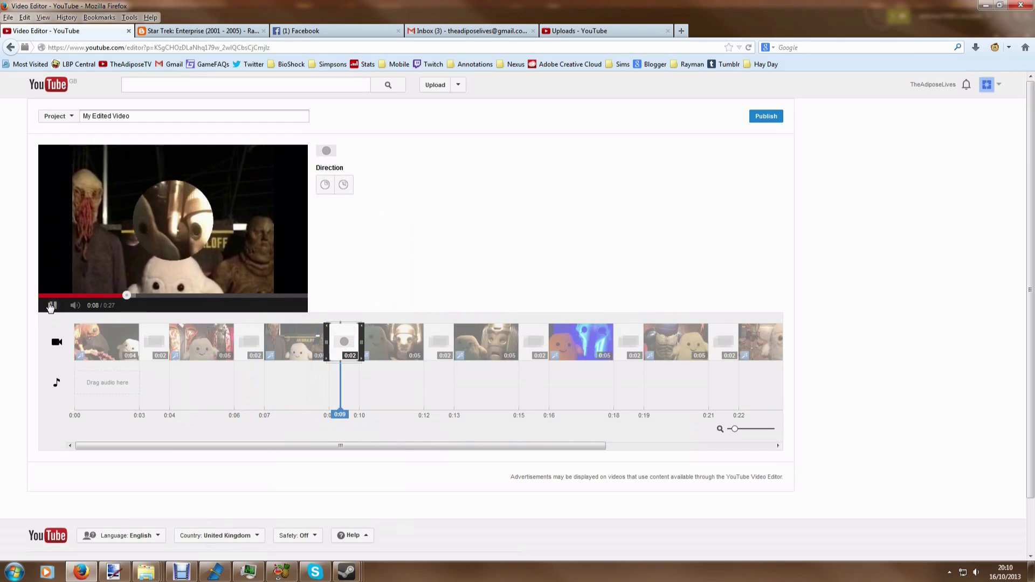
click(47, 306)
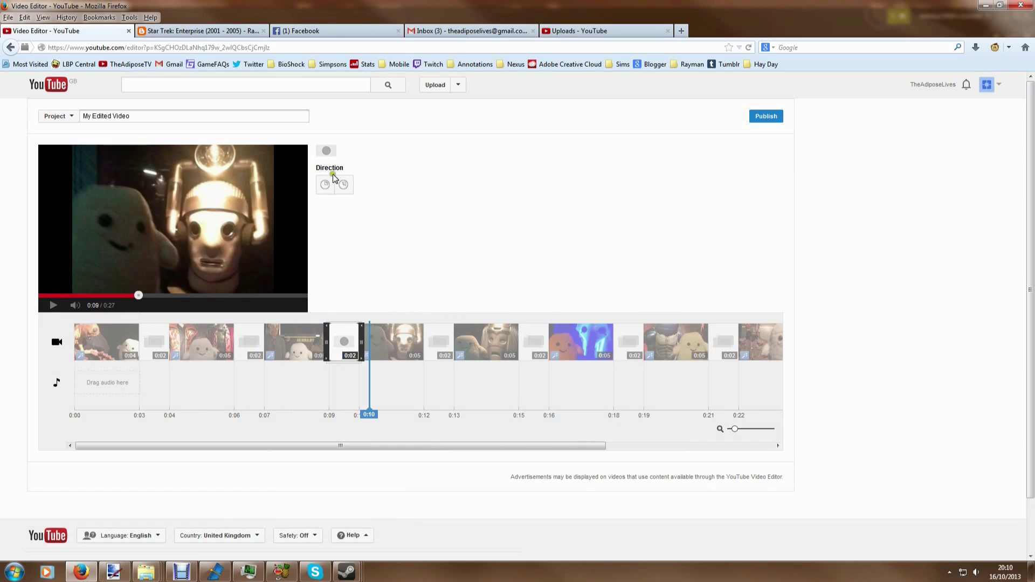
mouse_move(381, 345)
mouse_move(224, 342)
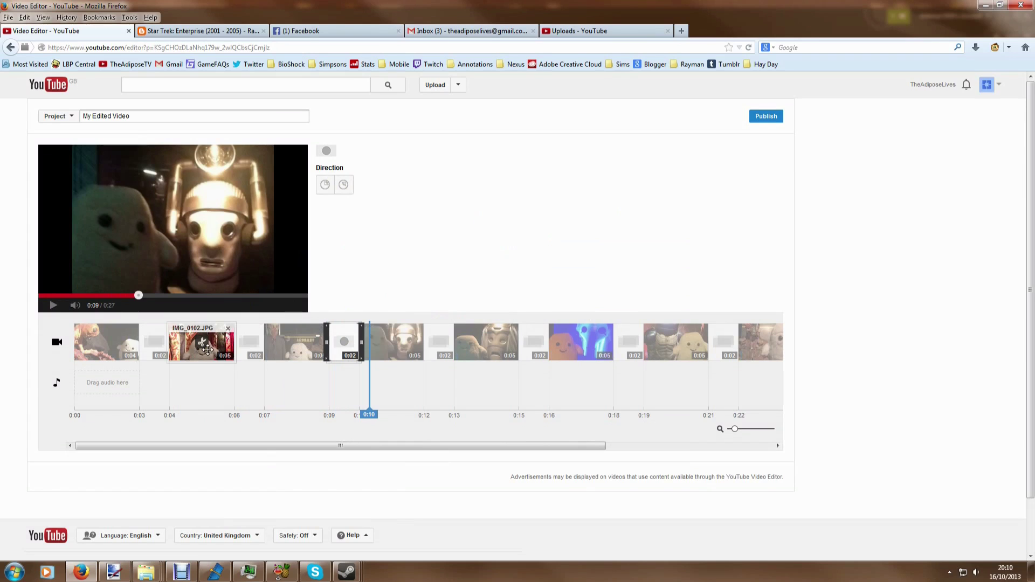
click(204, 351)
click(778, 153)
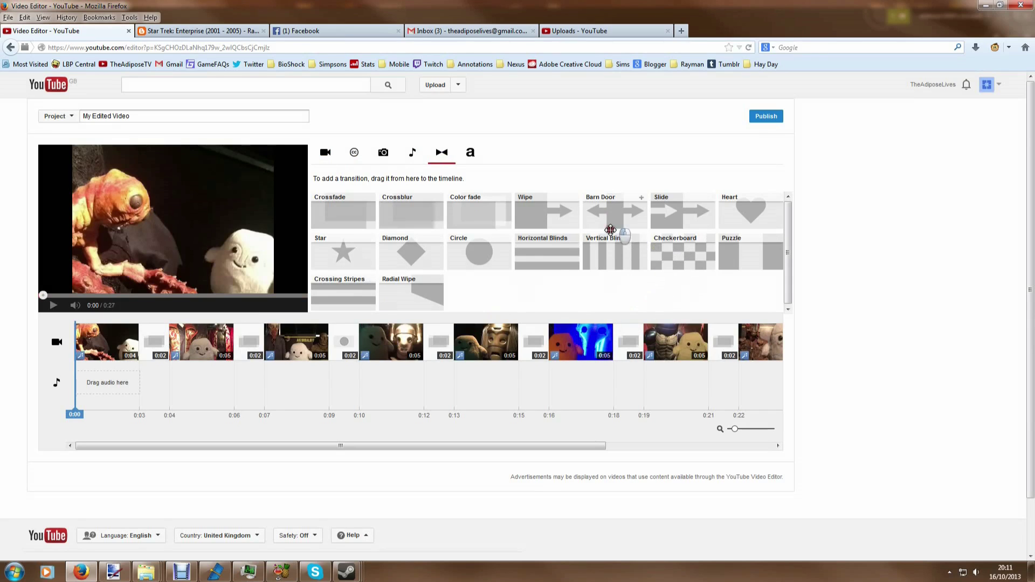
Step: Add a fully soft-edged Barn Door transition after the first photo and preview it from the start
drag(603, 218, 158, 340)
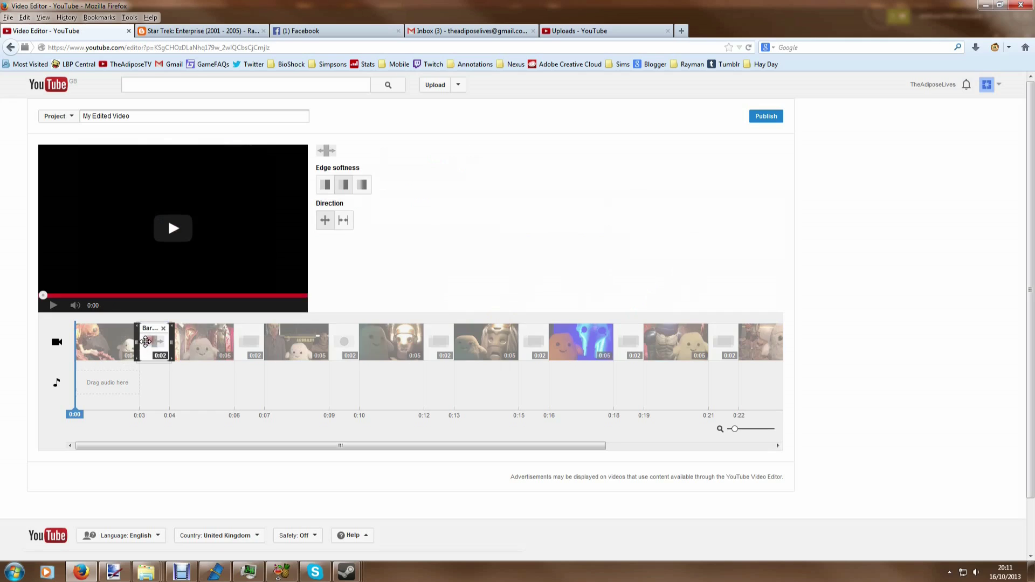
click(361, 190)
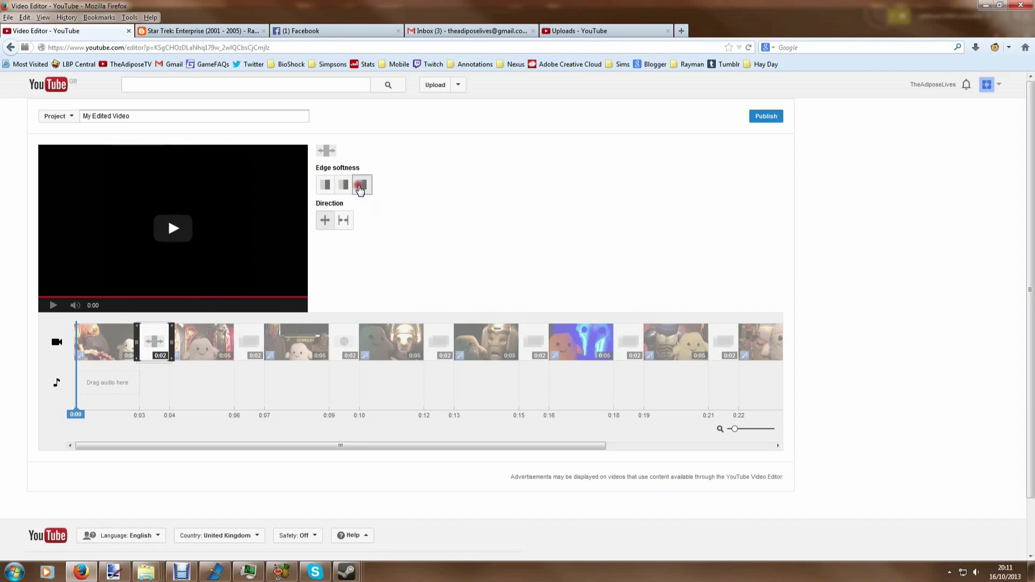
click(112, 398)
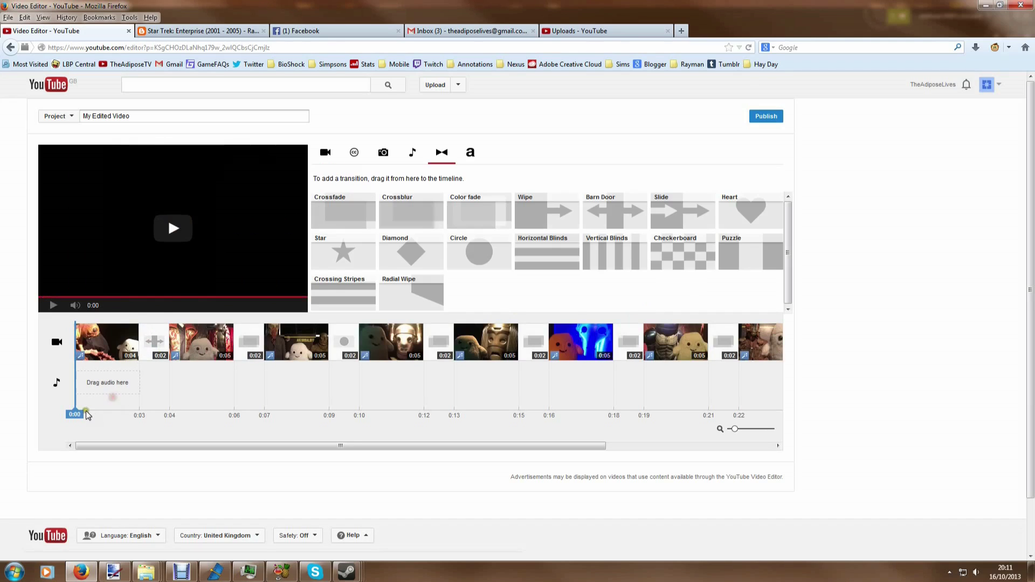
mouse_move(70, 414)
mouse_down()
mouse_move(105, 414)
mouse_move(75, 414)
mouse_up()
click(53, 305)
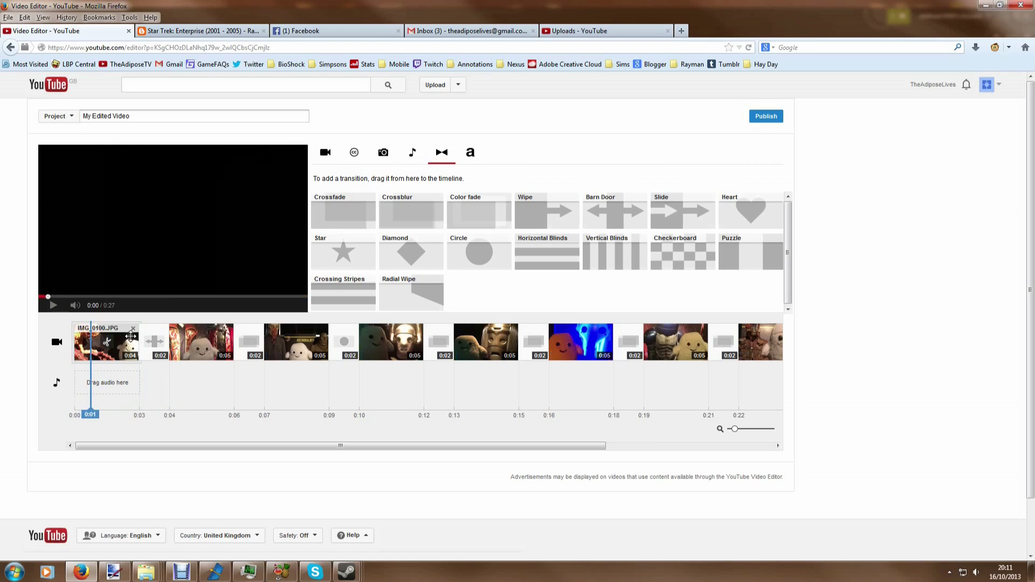
click(53, 306)
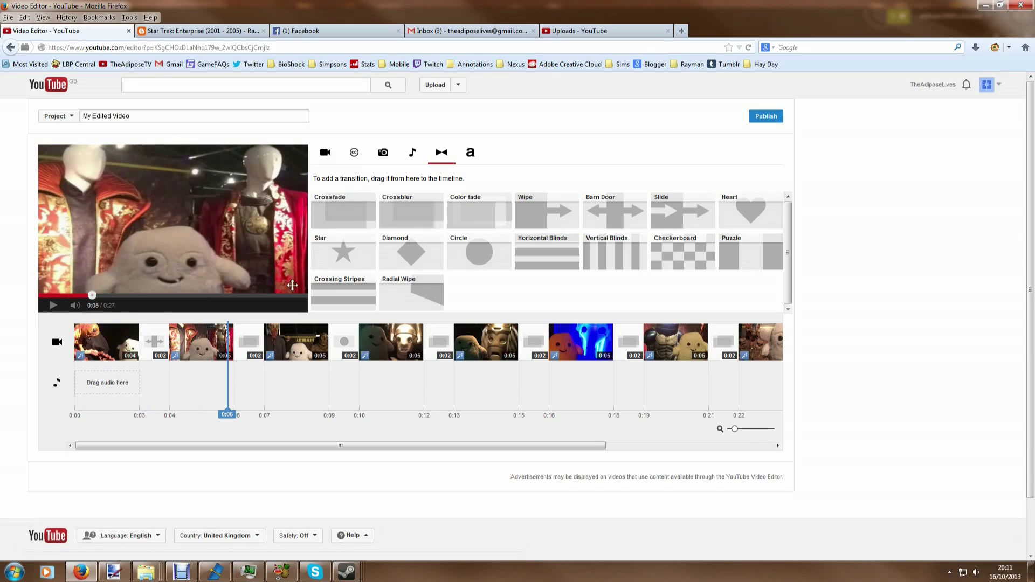
Step: Add a Slide title template at the timeline start and stretch it from 4 to 10 seconds
click(470, 153)
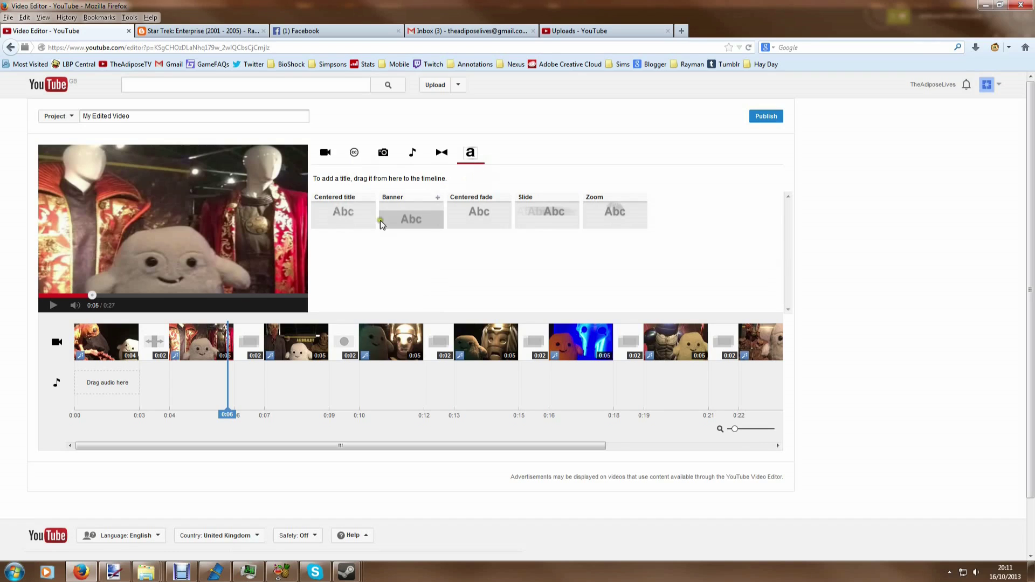
click(130, 451)
drag(554, 214, 81, 342)
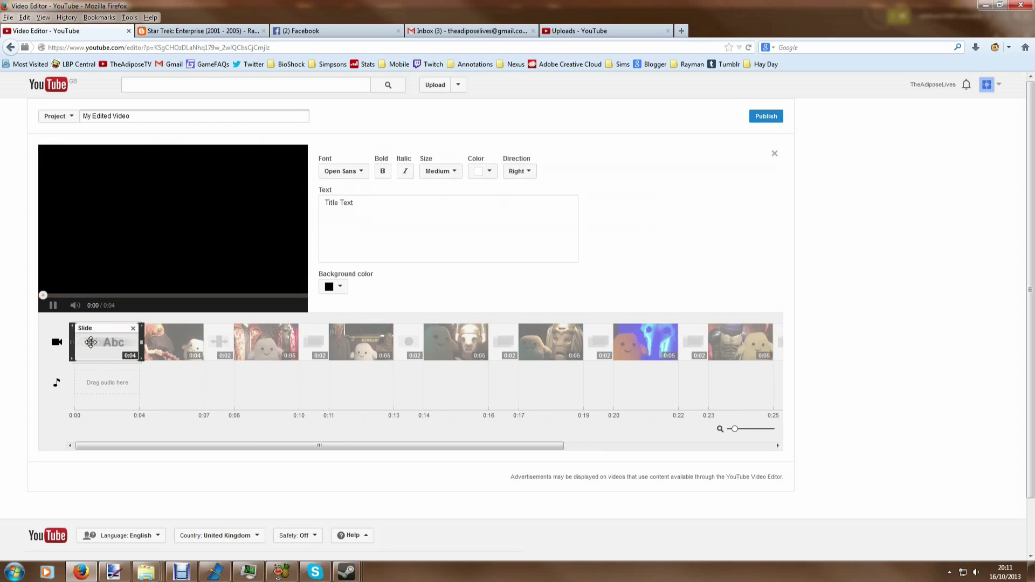
drag(137, 357, 184, 348)
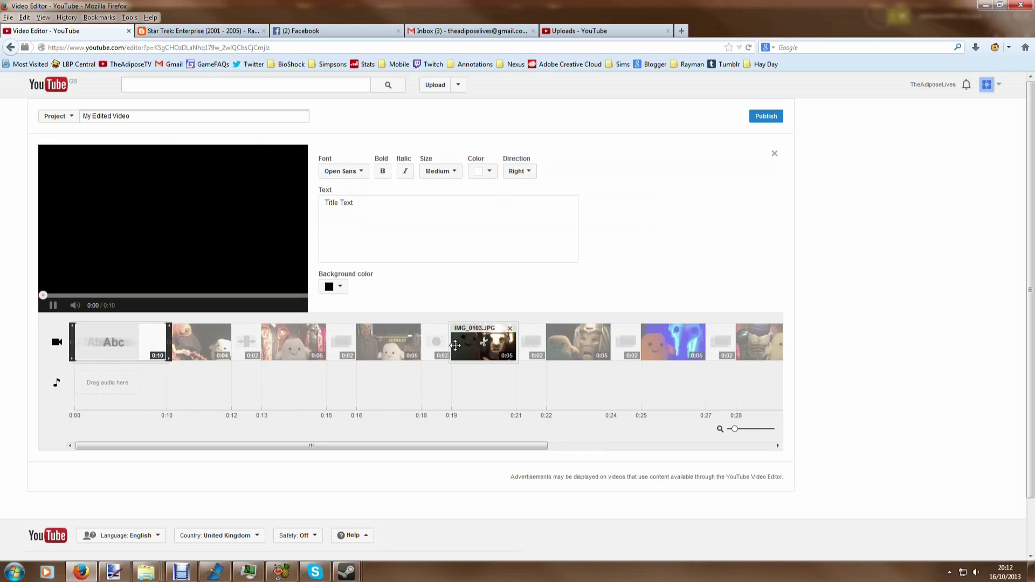
Step: Replace the placeholder title with 'Doctor Who' and 'Exhibition' on a second line, then preview it
triple_click(348, 207)
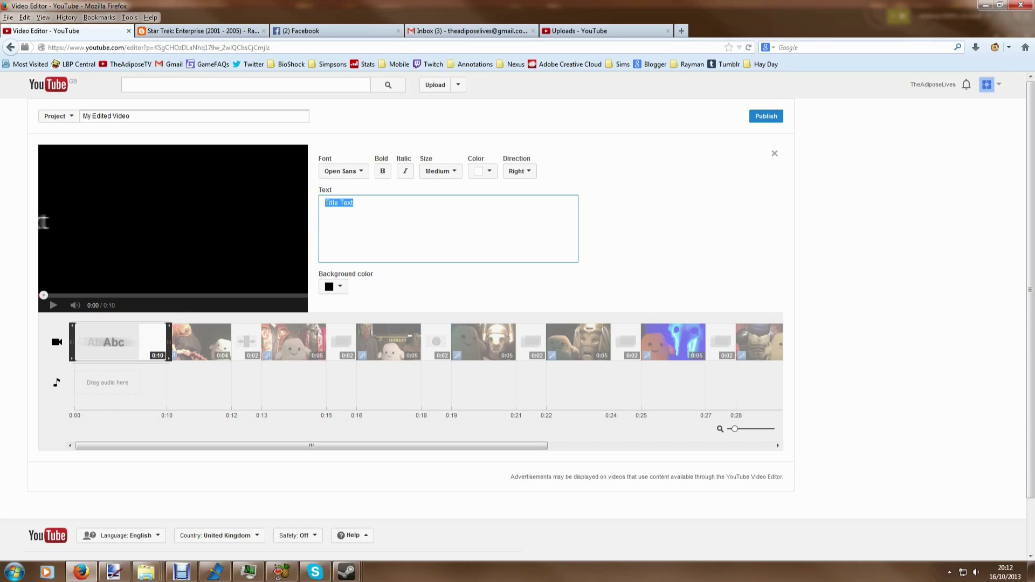
text(Doctor Who)
key(Return)
text(Exhibition)
click(173, 225)
click(102, 362)
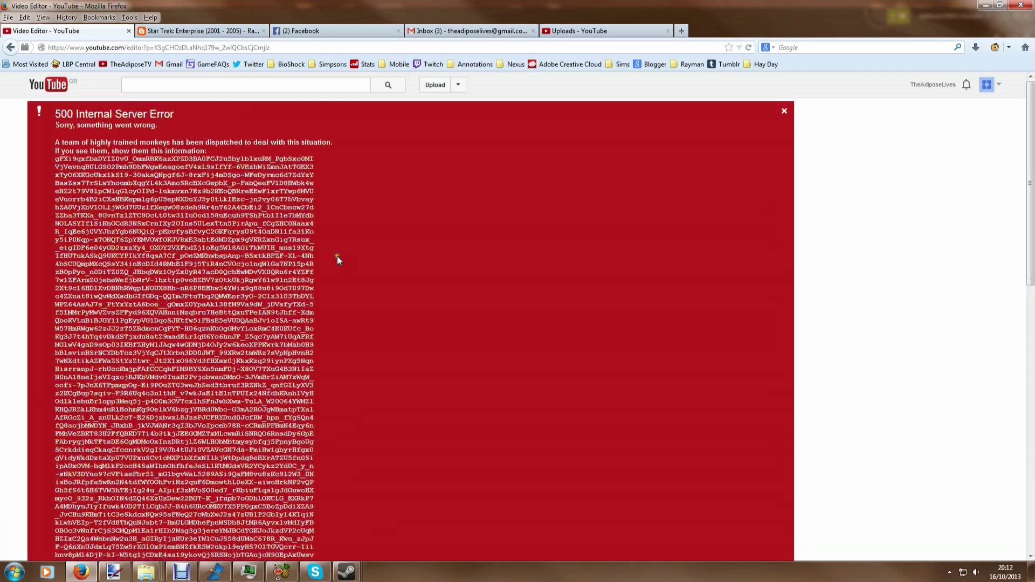
Step: Set the title text Color to blue
scroll(486, 236, down, 15)
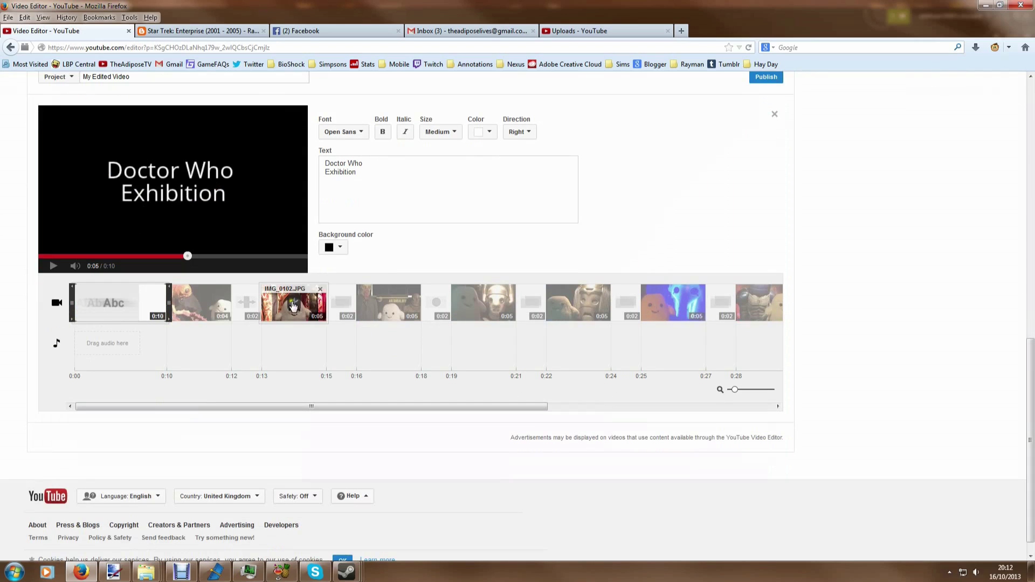
click(517, 131)
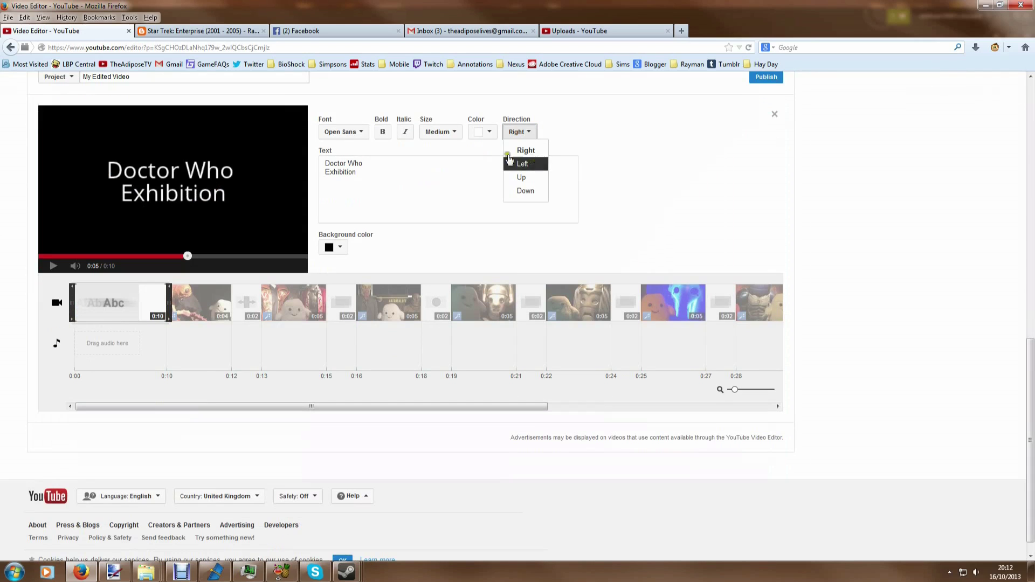
click(483, 134)
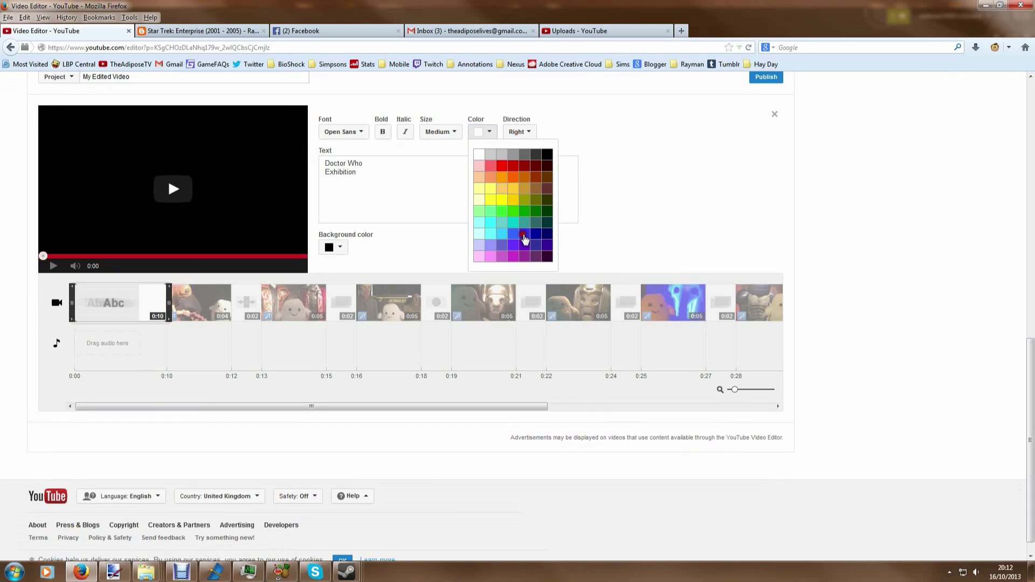
click(522, 240)
Step: Set the title Background color to white
scroll(520, 234, down, 1)
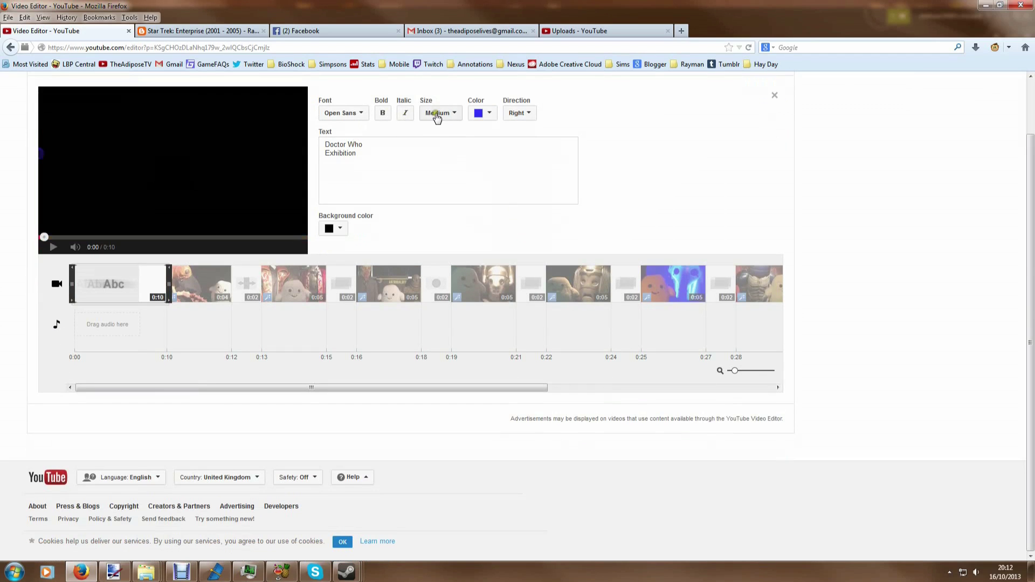
click(341, 227)
click(332, 249)
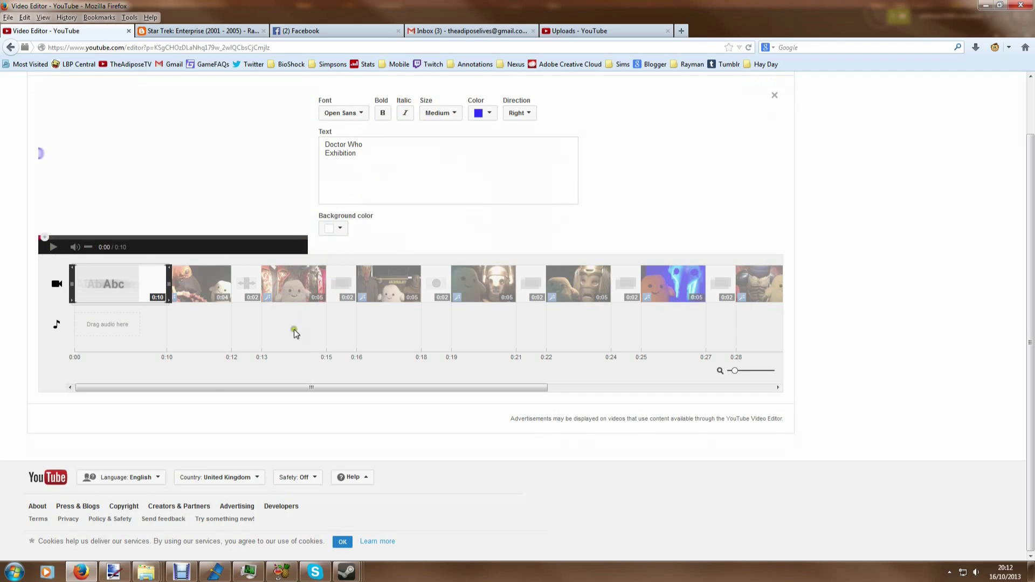
scroll(846, 317, up, 2)
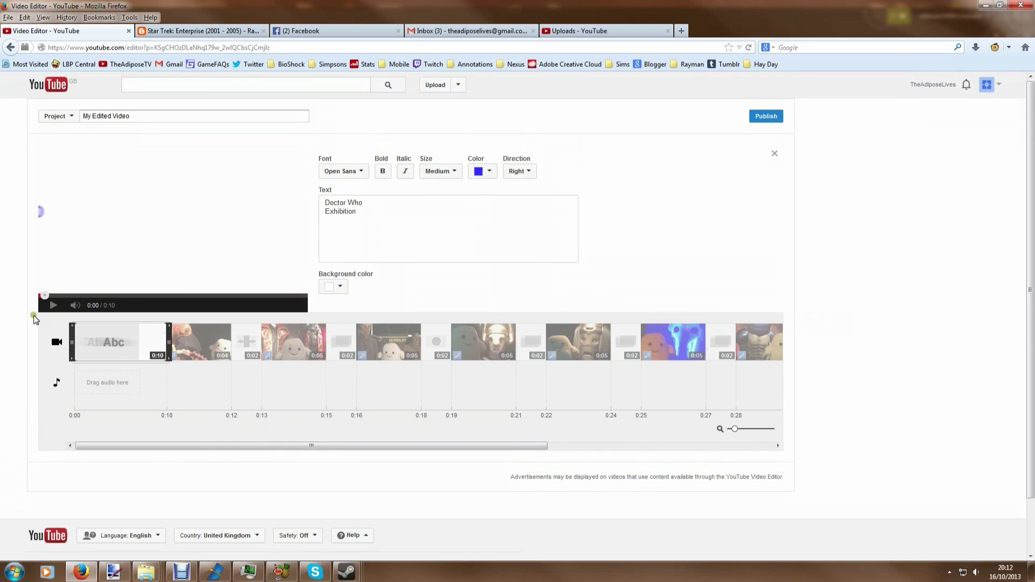